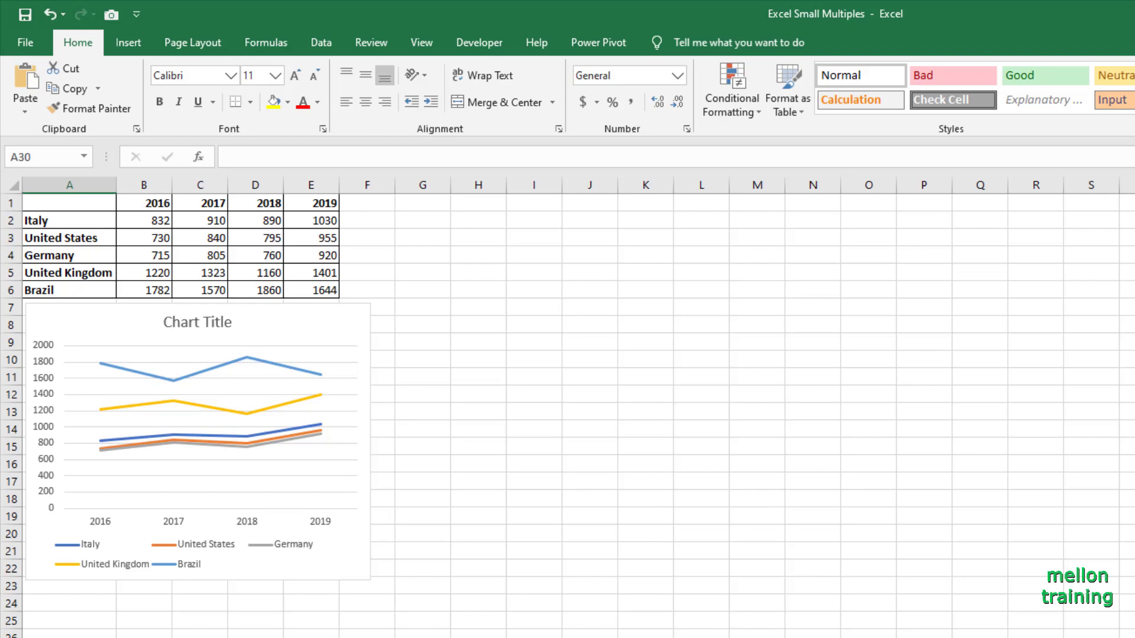
# Step: Insert a 2-D line chart of A1:E2 (Italy, 2016–2019), then move it beside the table and shrink it
pyautogui.moveTo(61, 203); pyautogui.dragTo(311, 225)
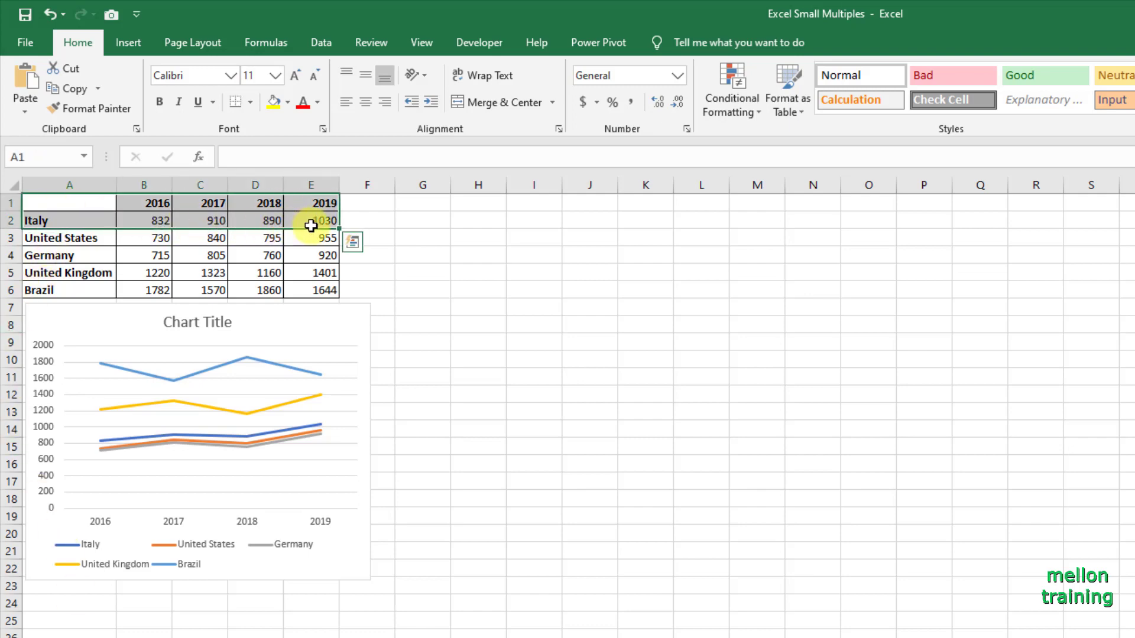
pyautogui.click(129, 48)
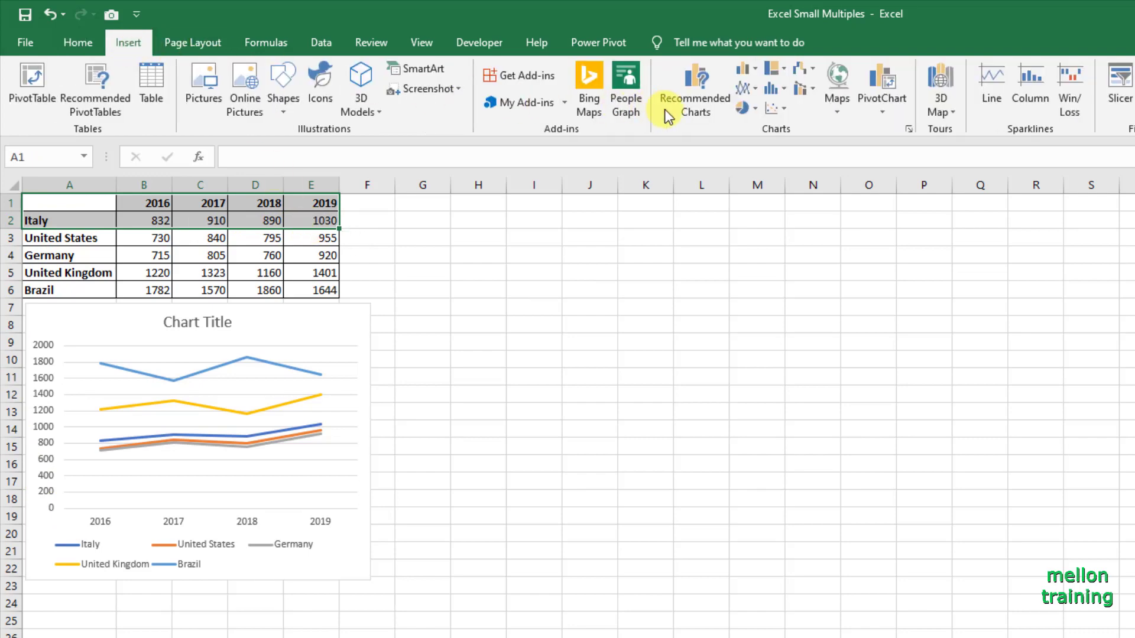
pyautogui.click(752, 88)
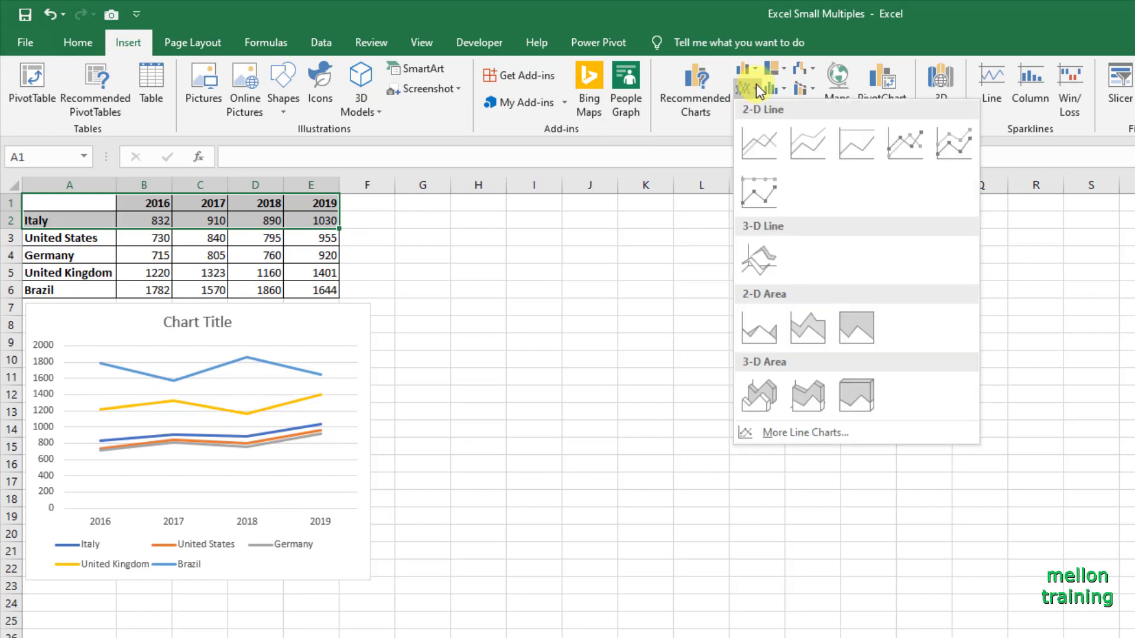
pyautogui.click(759, 142)
pyautogui.moveTo(709, 427); pyautogui.dragTo(476, 203)
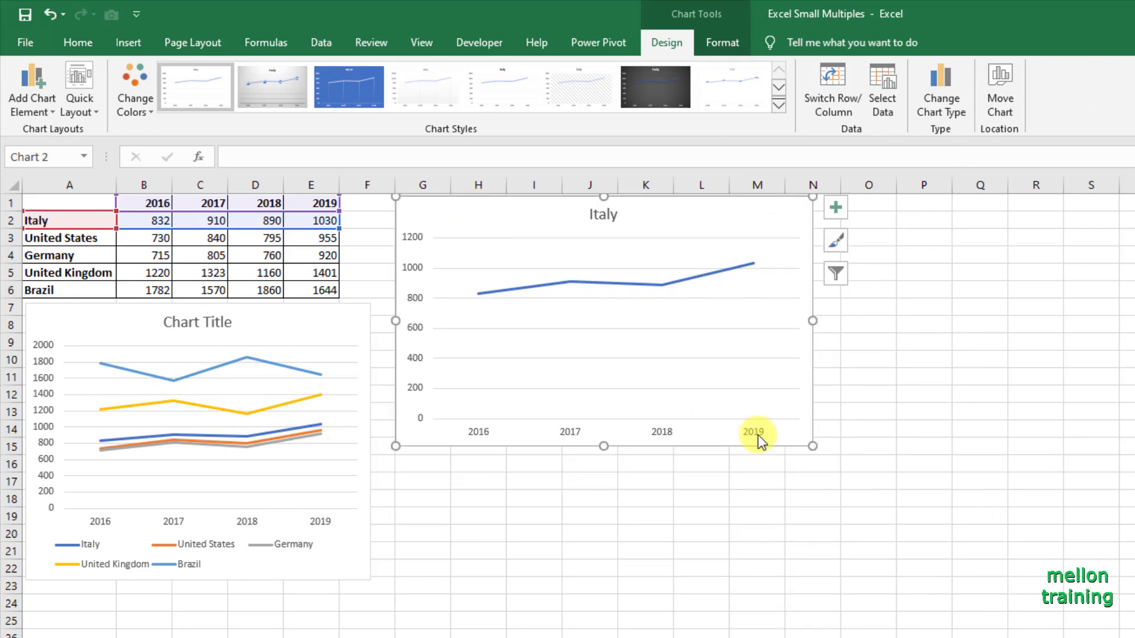
pyautogui.moveTo(813, 446)
pyautogui.mouseDown()
pyautogui.moveTo(614, 463)
pyautogui.moveTo(560, 455)
pyautogui.mouseUp()
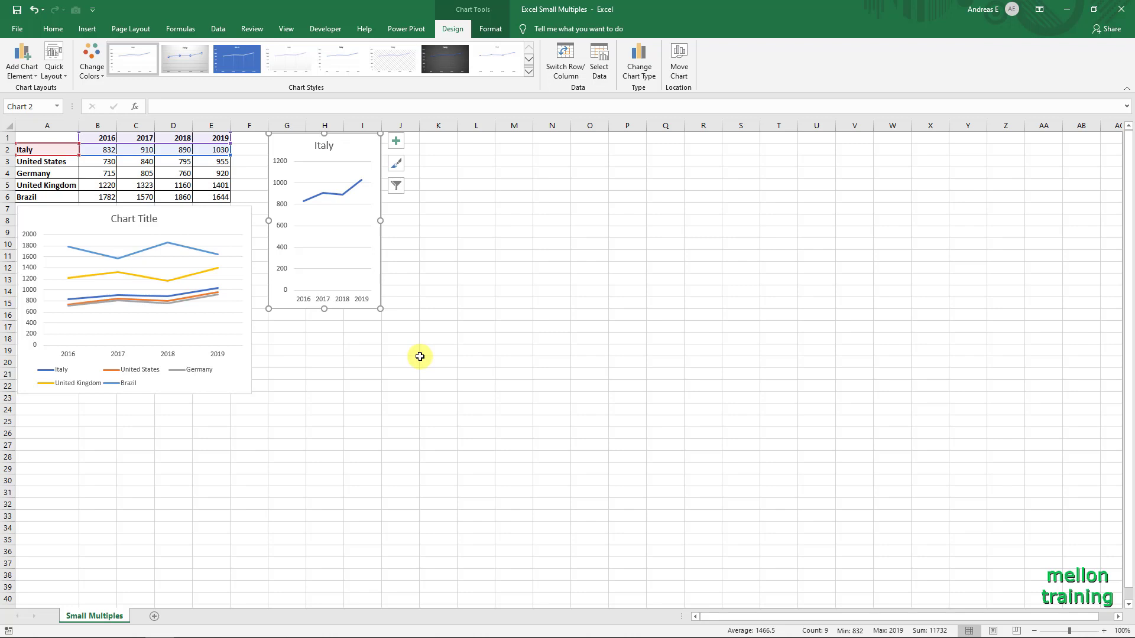
# Step: In Format Axis, set the Italy chart's vertical axis bounds to minimum 400 and maximum 2000
pyautogui.click(283, 229)
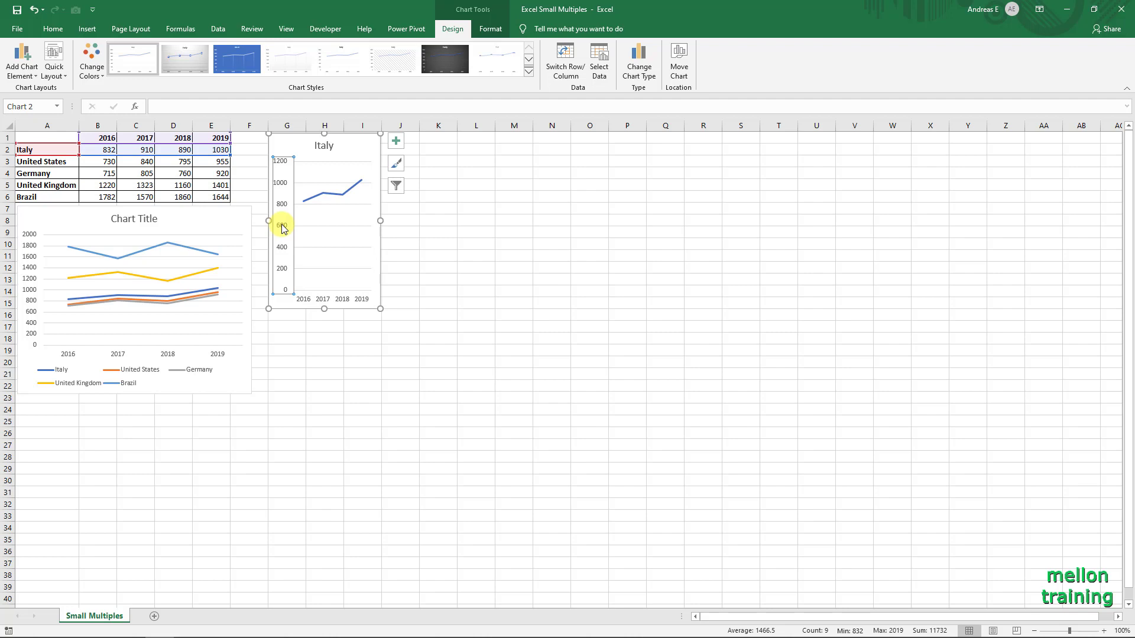
pyautogui.rightClick(283, 229)
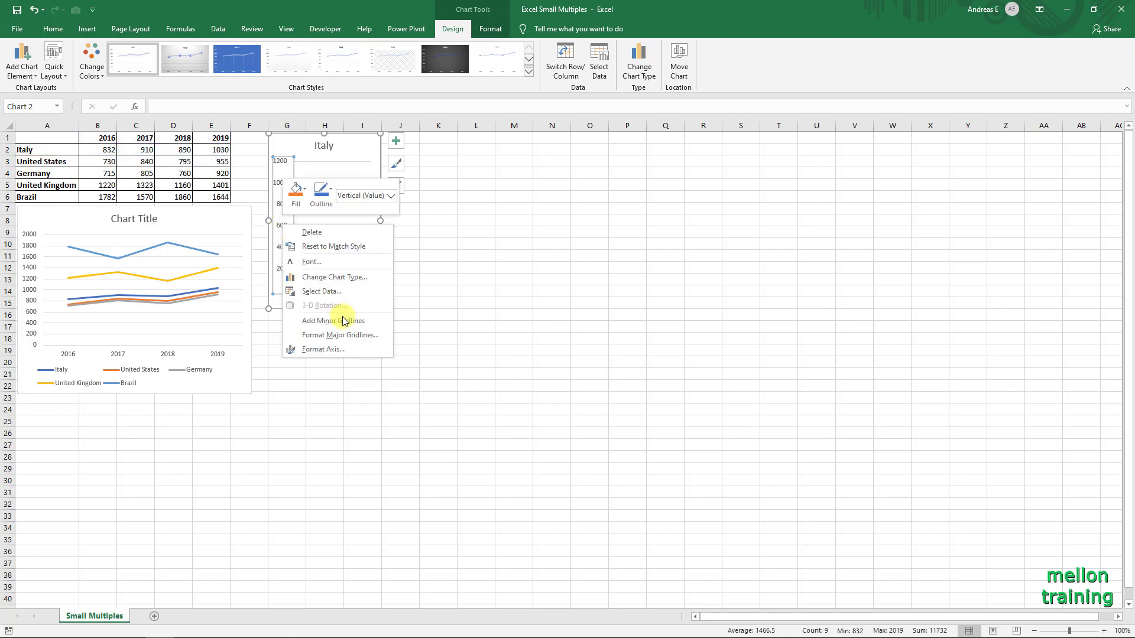
pyautogui.click(349, 348)
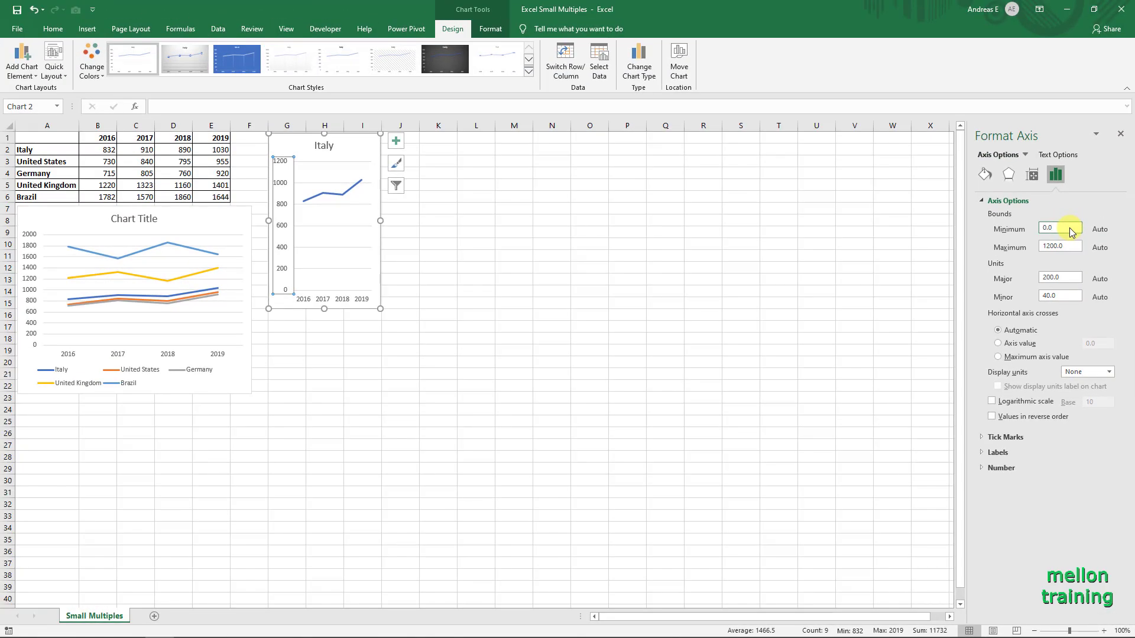
pyautogui.click(1070, 228)
pyautogui.moveTo(1070, 228); pyautogui.dragTo(1039, 228)
pyautogui.write('400')
pyautogui.click(1074, 246)
pyautogui.moveTo(1074, 246); pyautogui.dragTo(1035, 246)
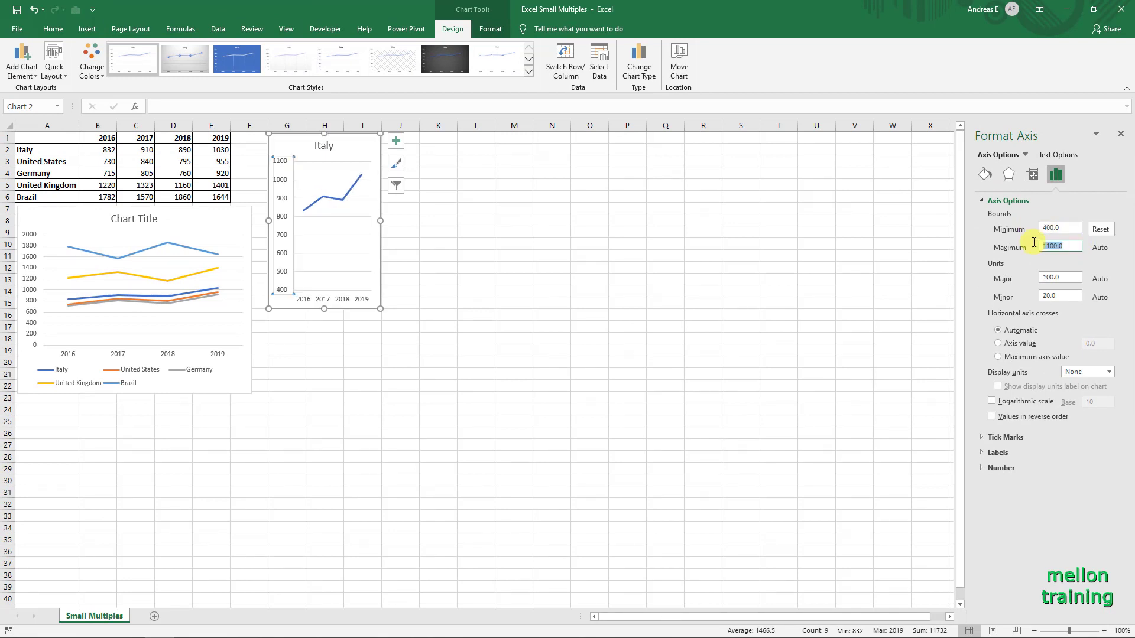
pyautogui.write('2000')
pyautogui.click(1067, 227)
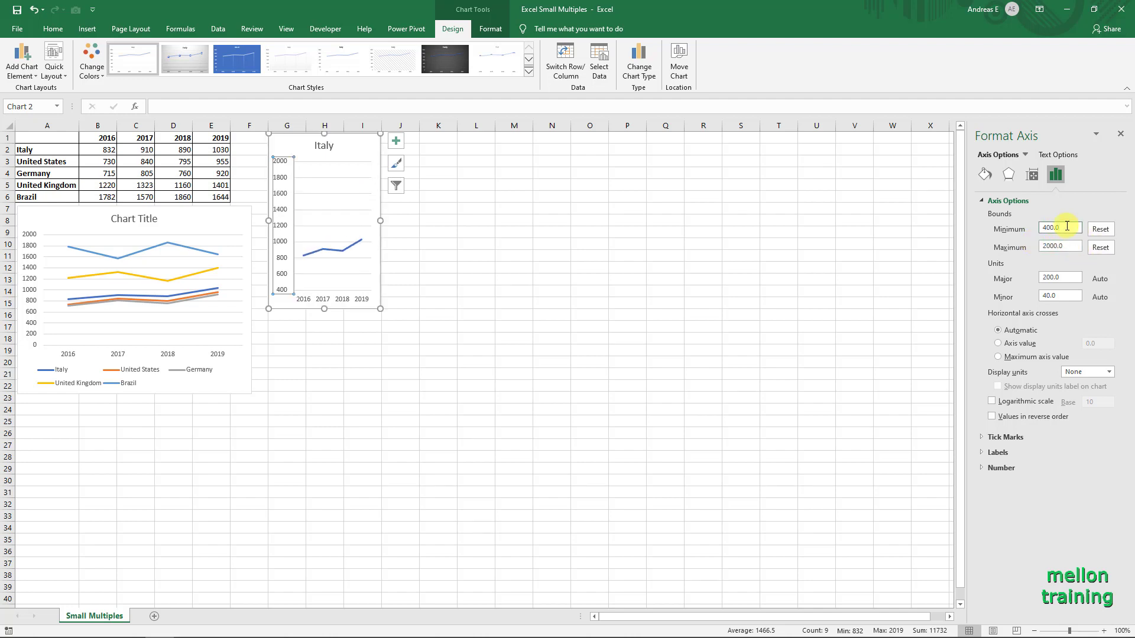
# Step: Copy the Italy chart, paste it at K2, and drag the copy against the original
pyautogui.click(372, 210)
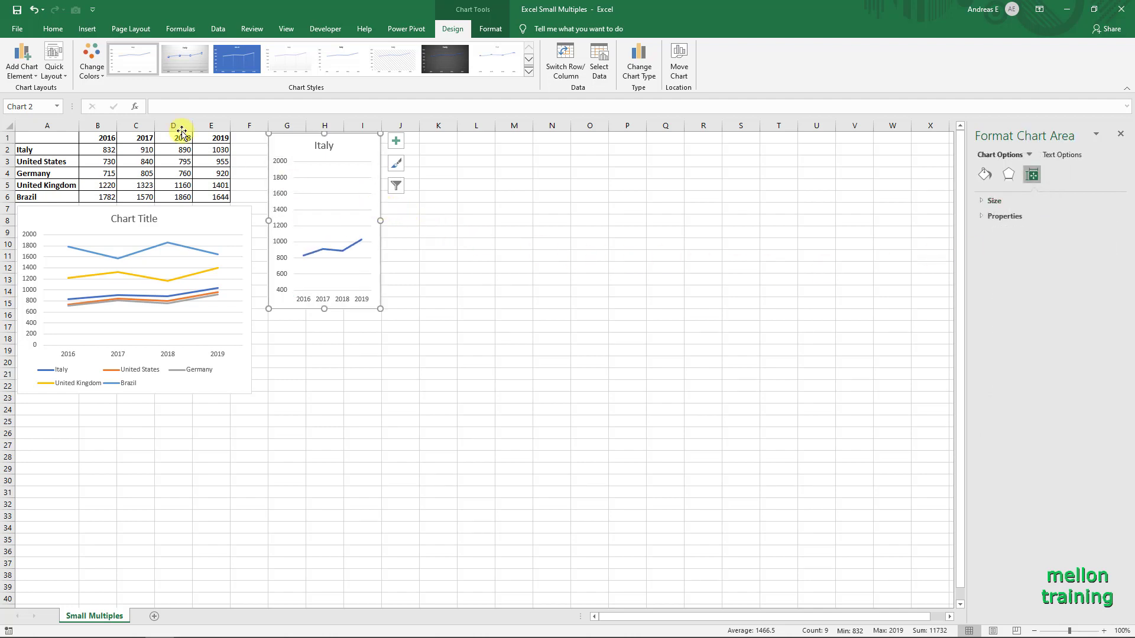
pyautogui.click(53, 28)
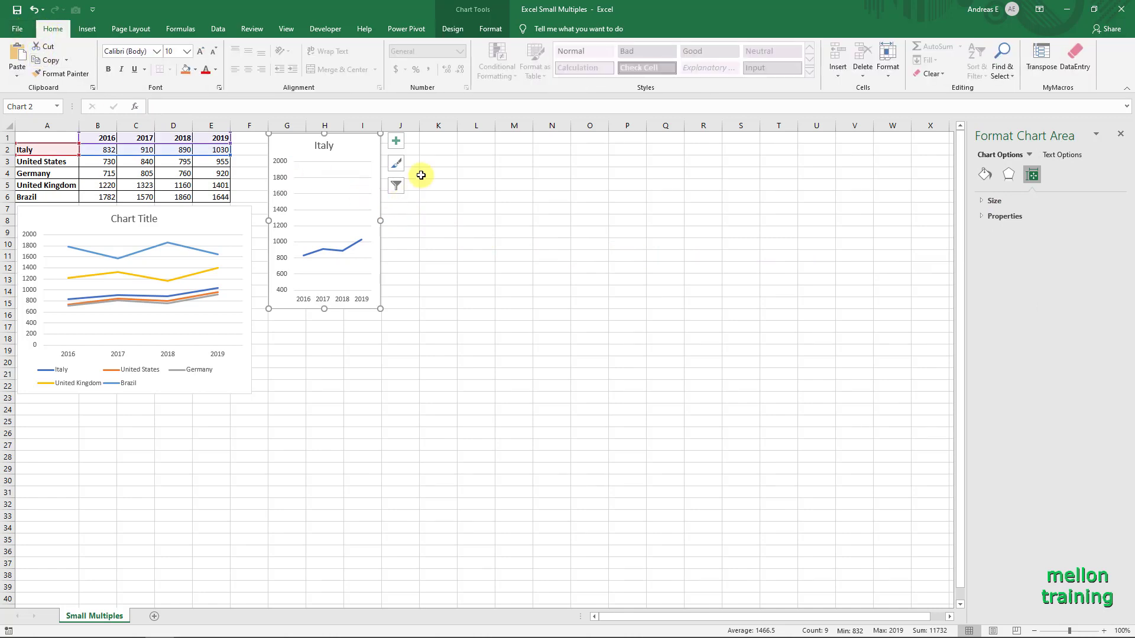
pyautogui.click(424, 152)
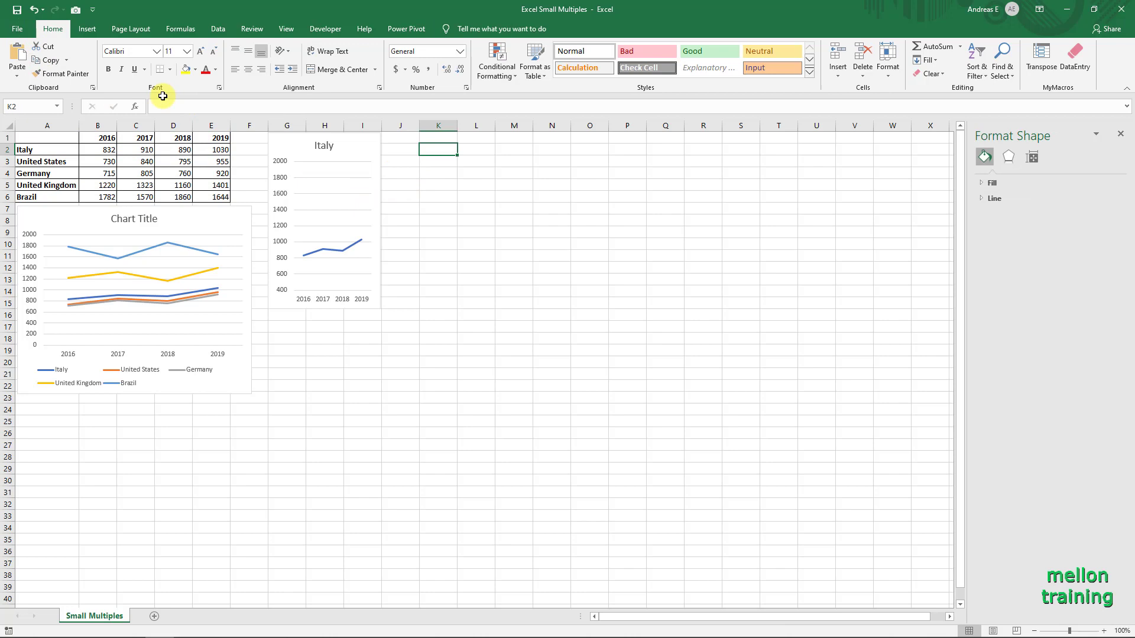
pyautogui.click(17, 57)
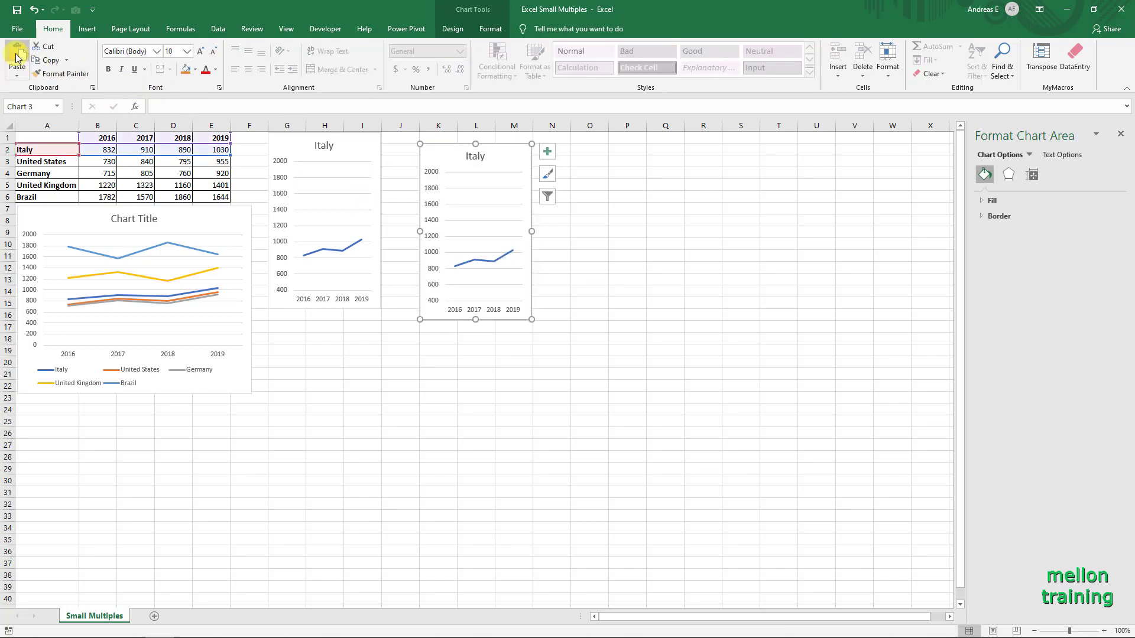
pyautogui.moveTo(504, 144); pyautogui.dragTo(466, 134)
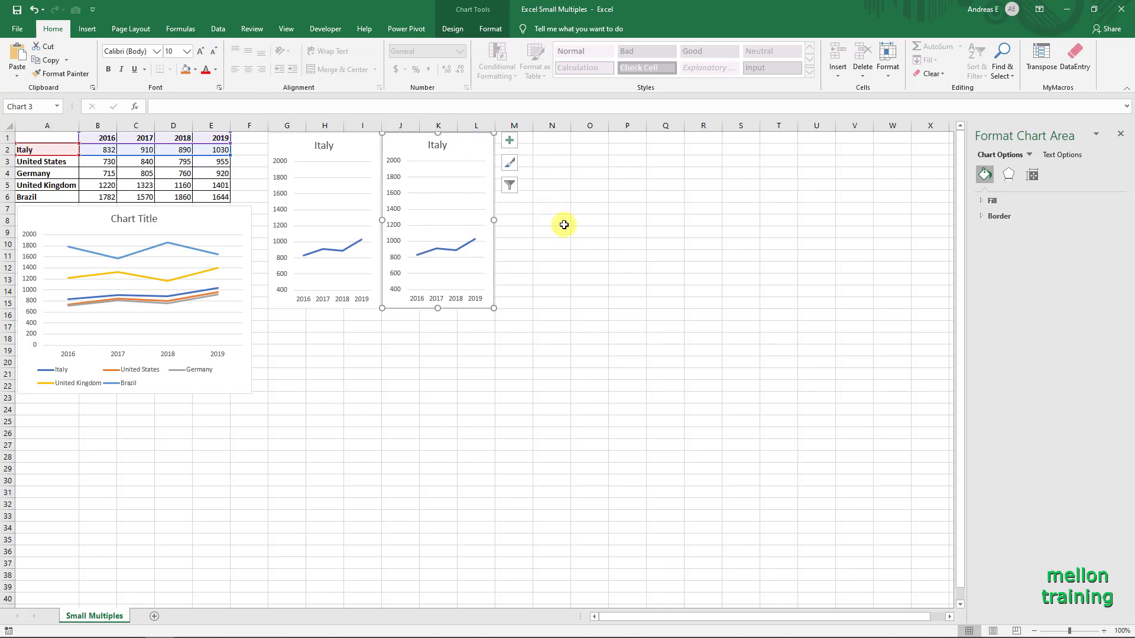
# Step: Edit the copied chart's series to name A3 (United States) and values B3:E3
pyautogui.rightClick(482, 149)
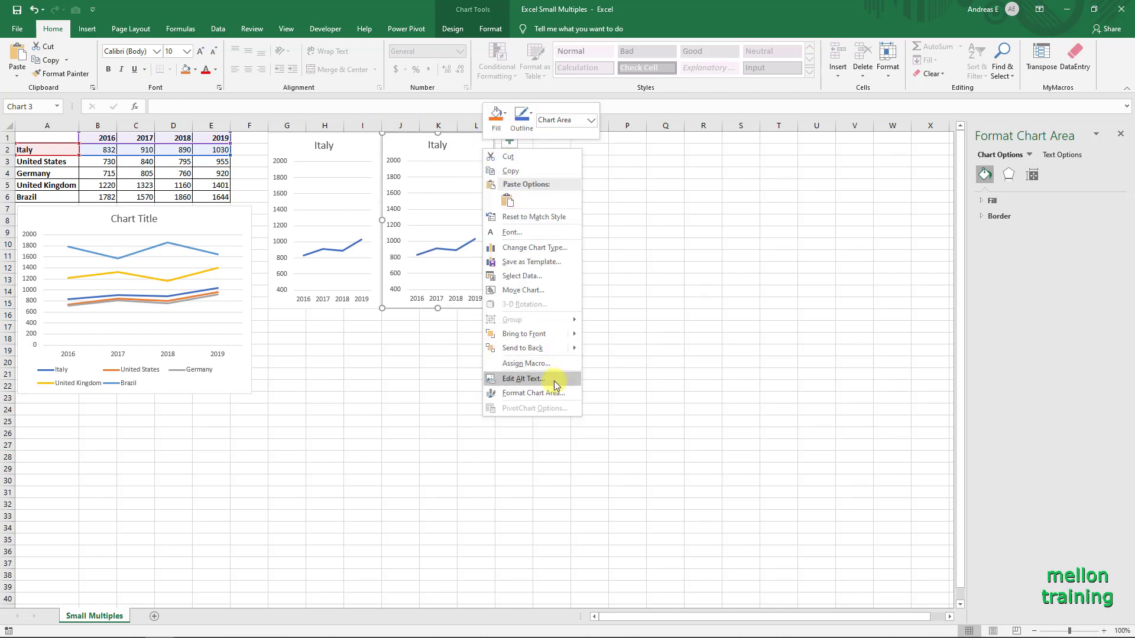
pyautogui.click(552, 276)
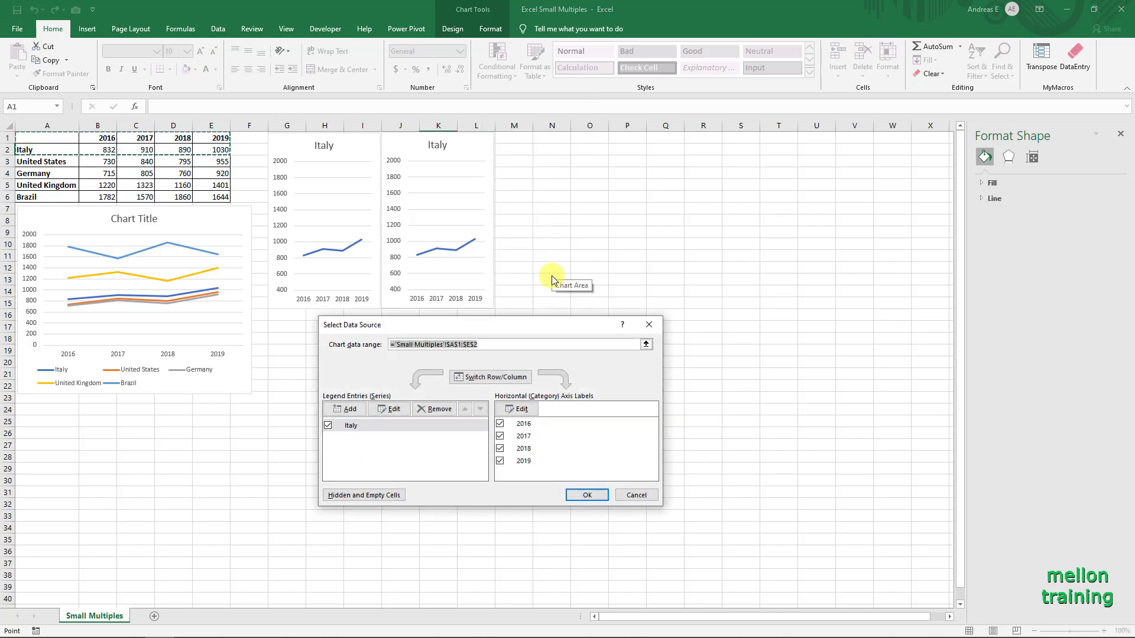
pyautogui.click(389, 408)
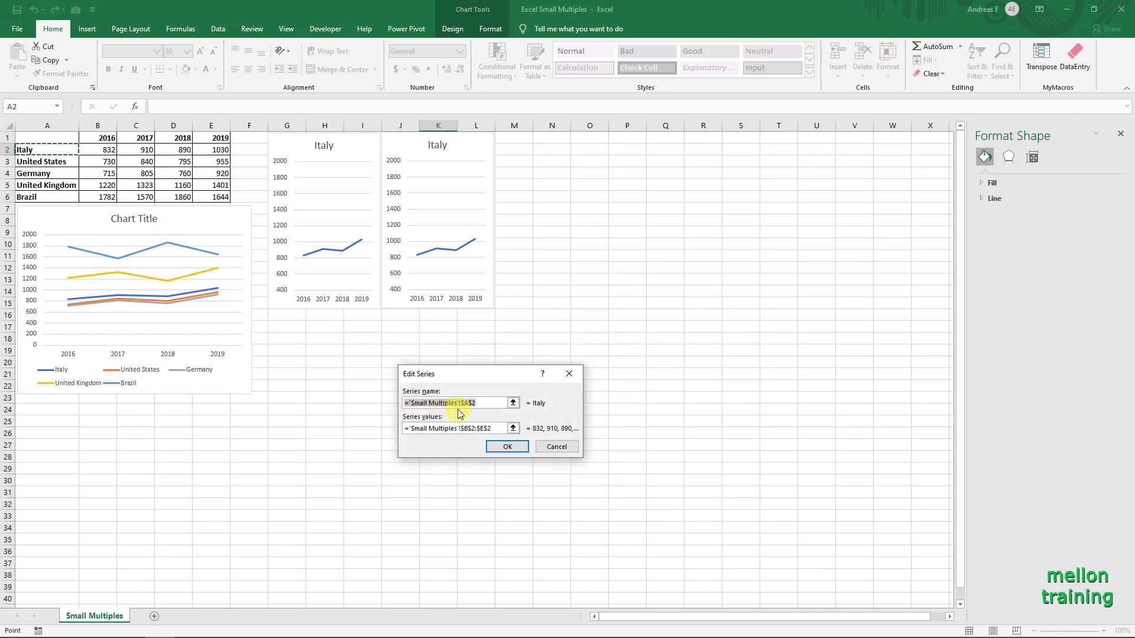
pyautogui.click(513, 403)
pyautogui.click(40, 161)
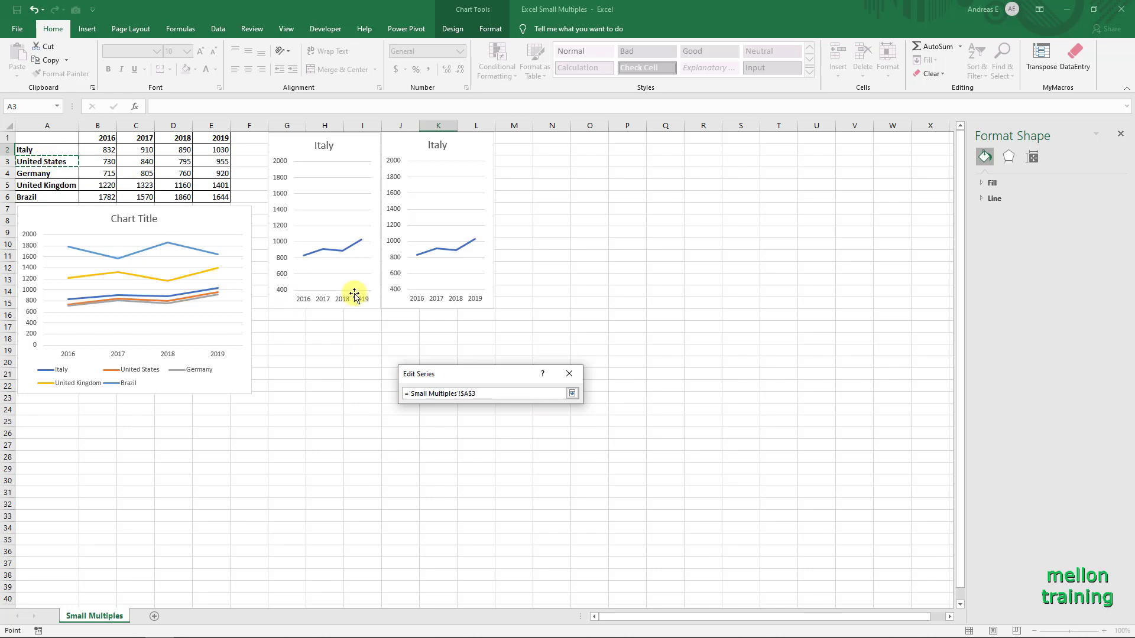
pyautogui.click(572, 393)
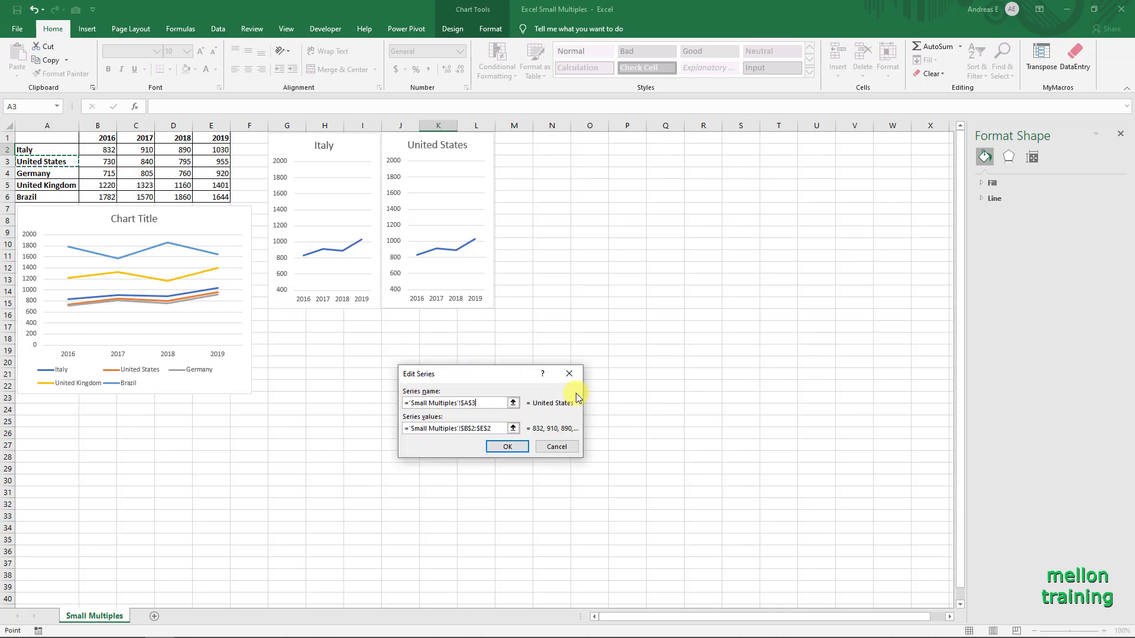
pyautogui.click(513, 428)
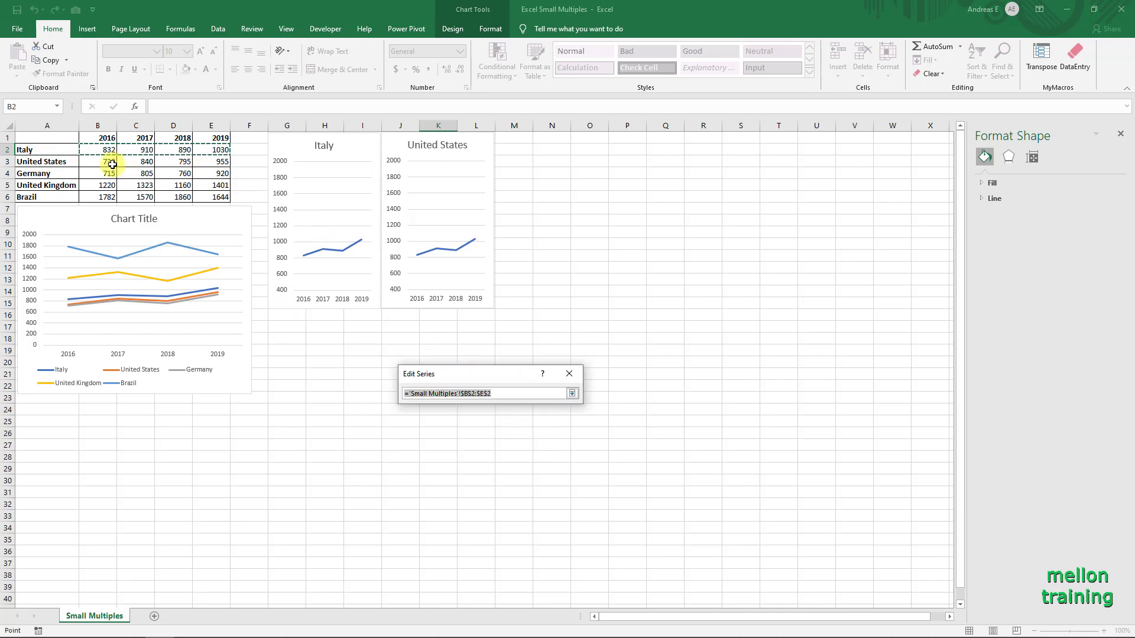
pyautogui.moveTo(112, 165); pyautogui.dragTo(220, 163)
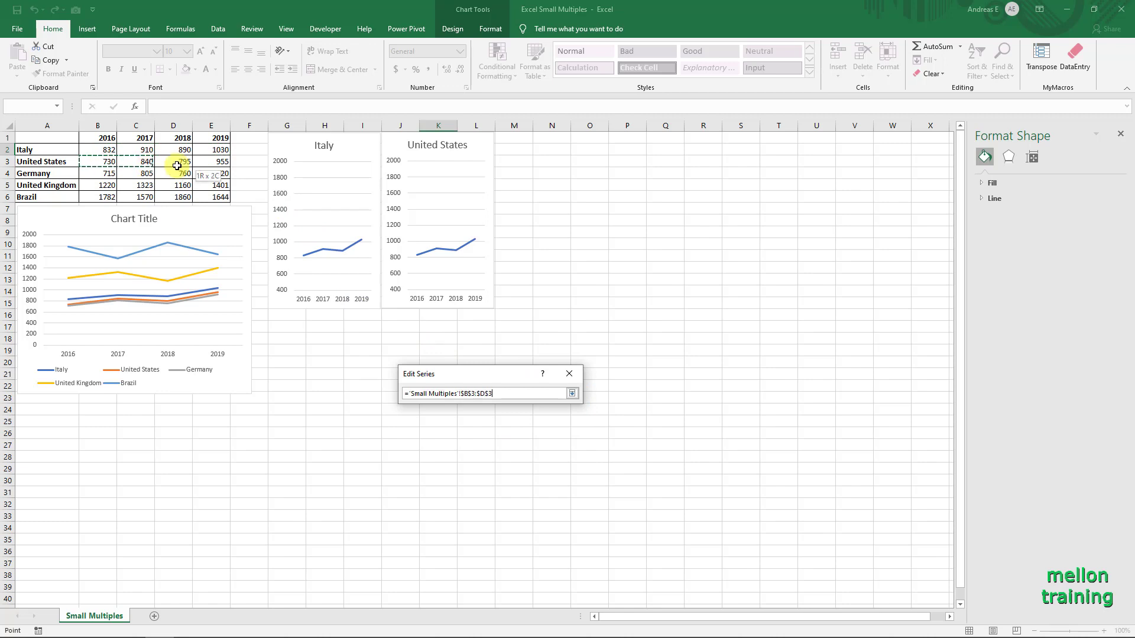
pyautogui.click(573, 393)
pyautogui.click(506, 443)
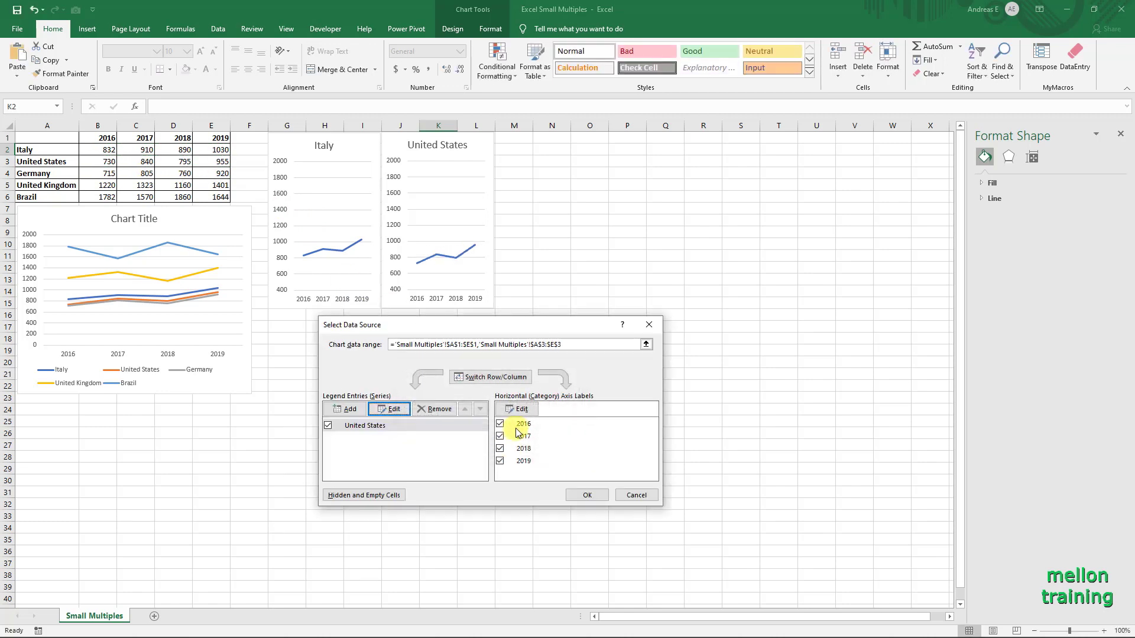
pyautogui.click(588, 495)
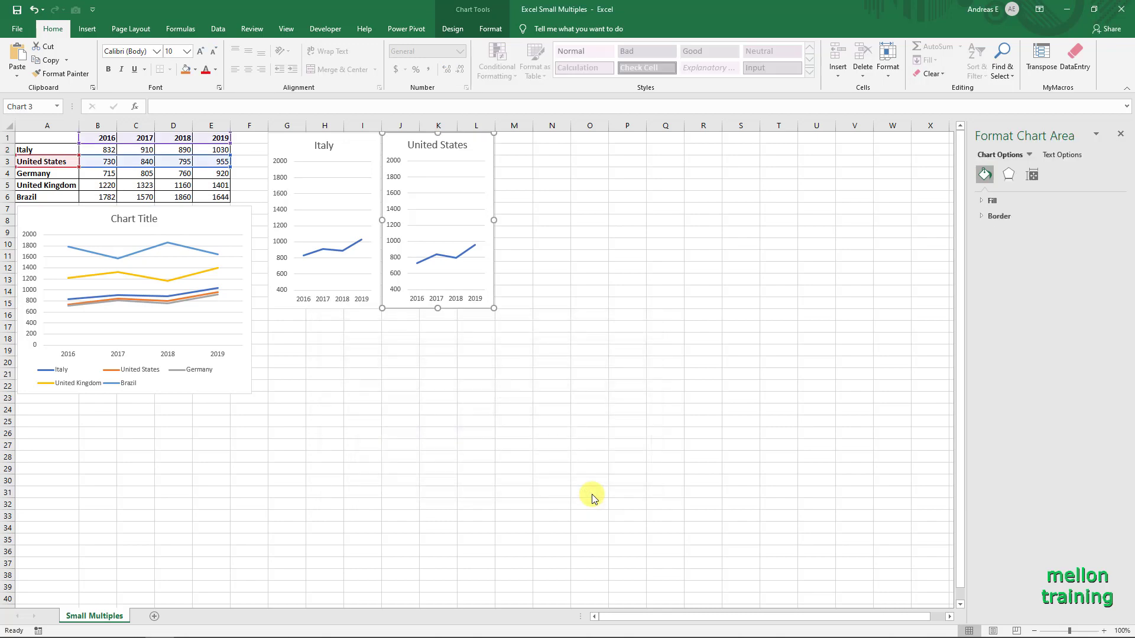
pyautogui.click(395, 241)
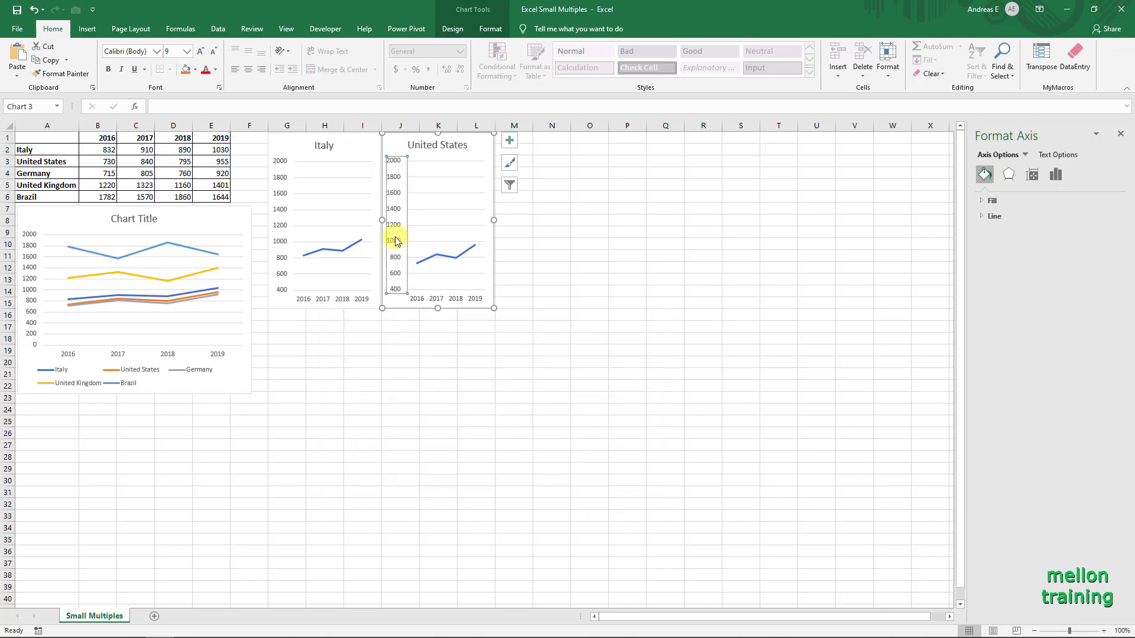
# Step: Delete the United States chart's vertical axis, then reselect the chart
pyautogui.press('Delete')
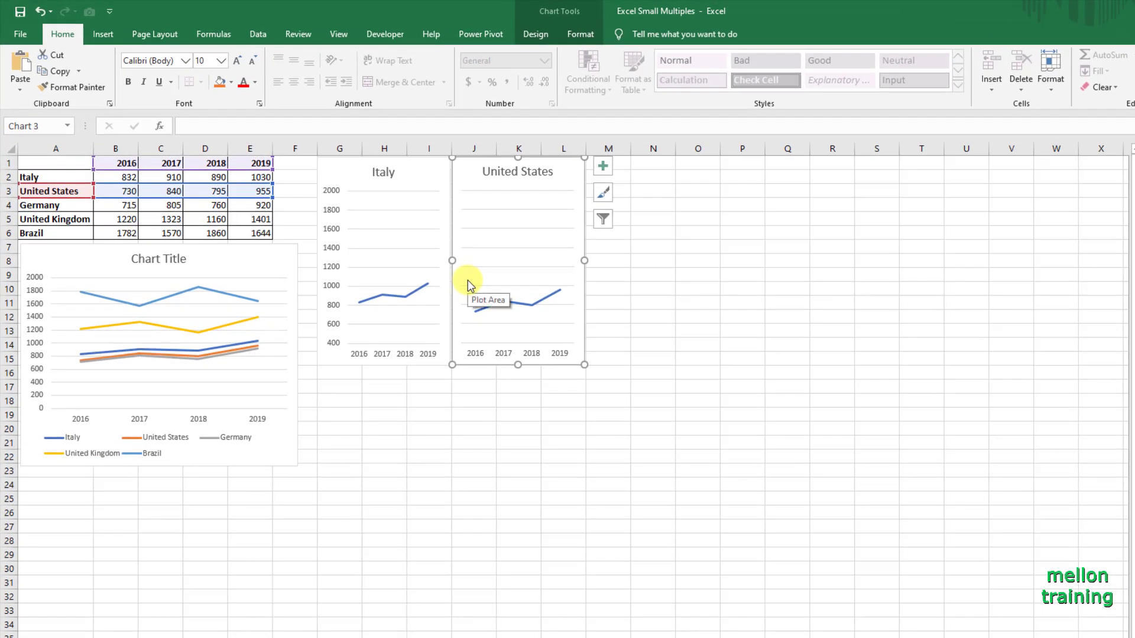
pyautogui.click(648, 290)
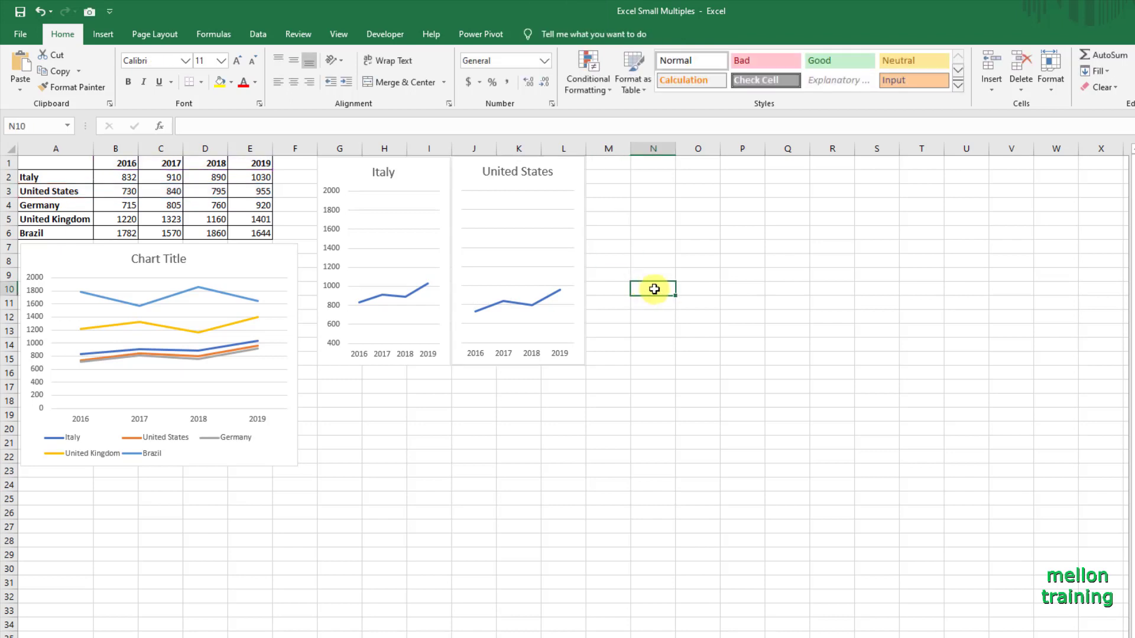
pyautogui.click(576, 179)
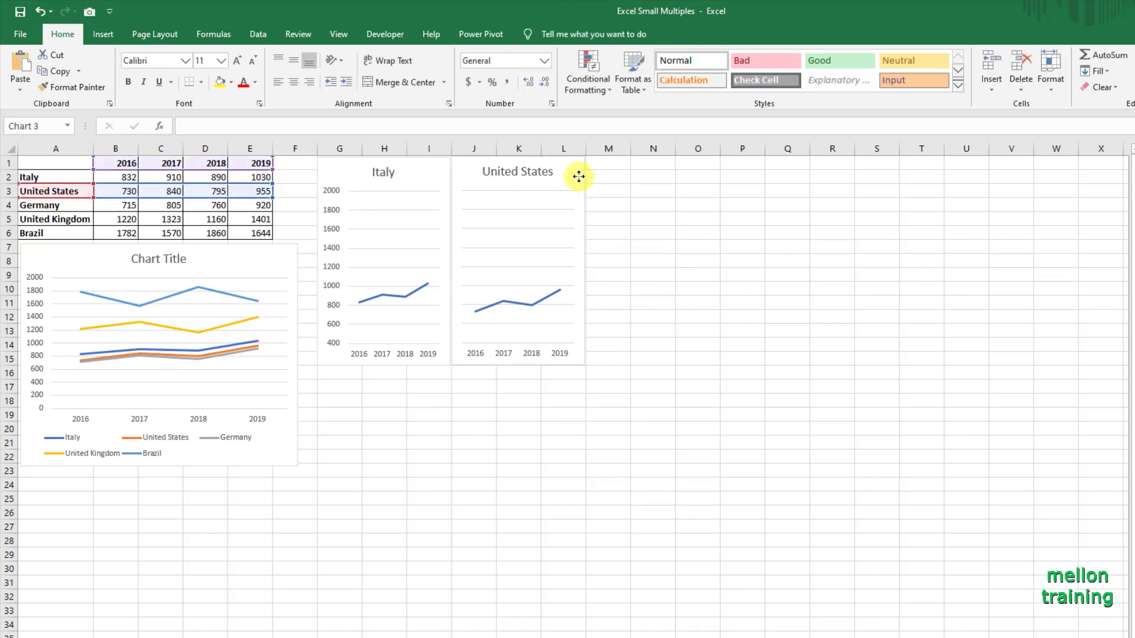
# Step: Duplicate the United States chart and line the copy up to its right
pyautogui.click(80, 71)
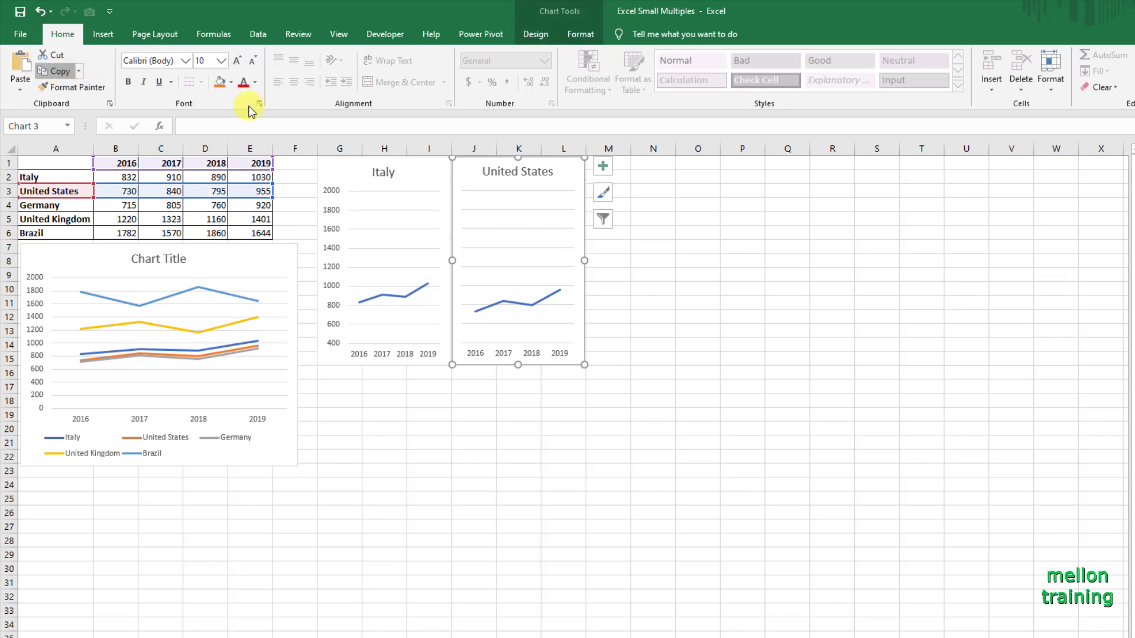
pyautogui.click(656, 218)
pyautogui.click(14, 75)
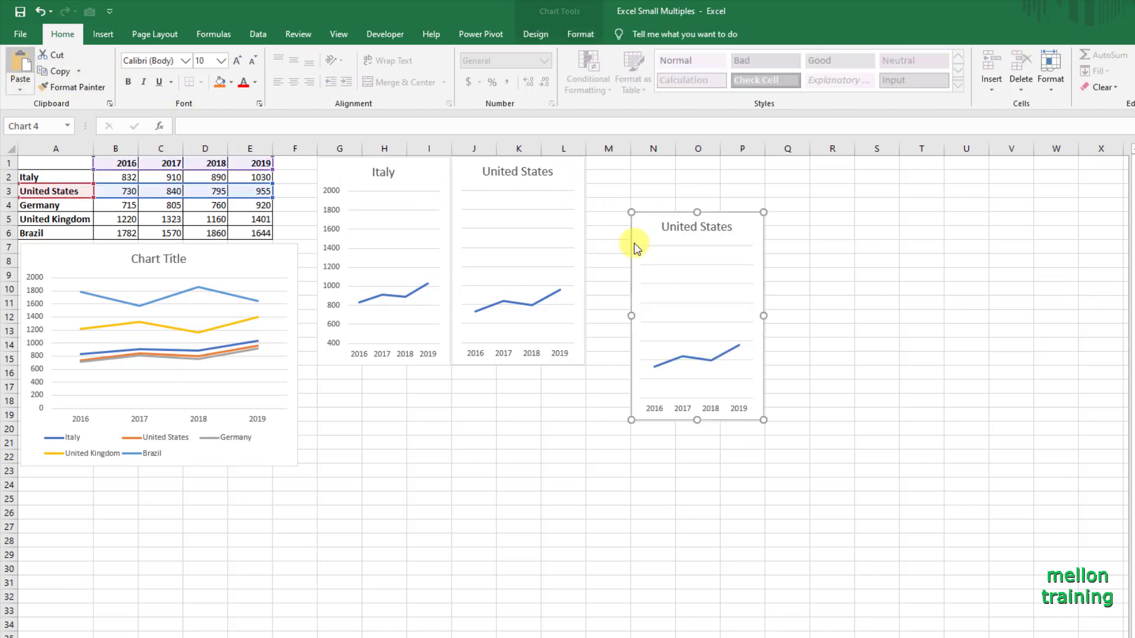
pyautogui.moveTo(658, 208); pyautogui.dragTo(609, 154)
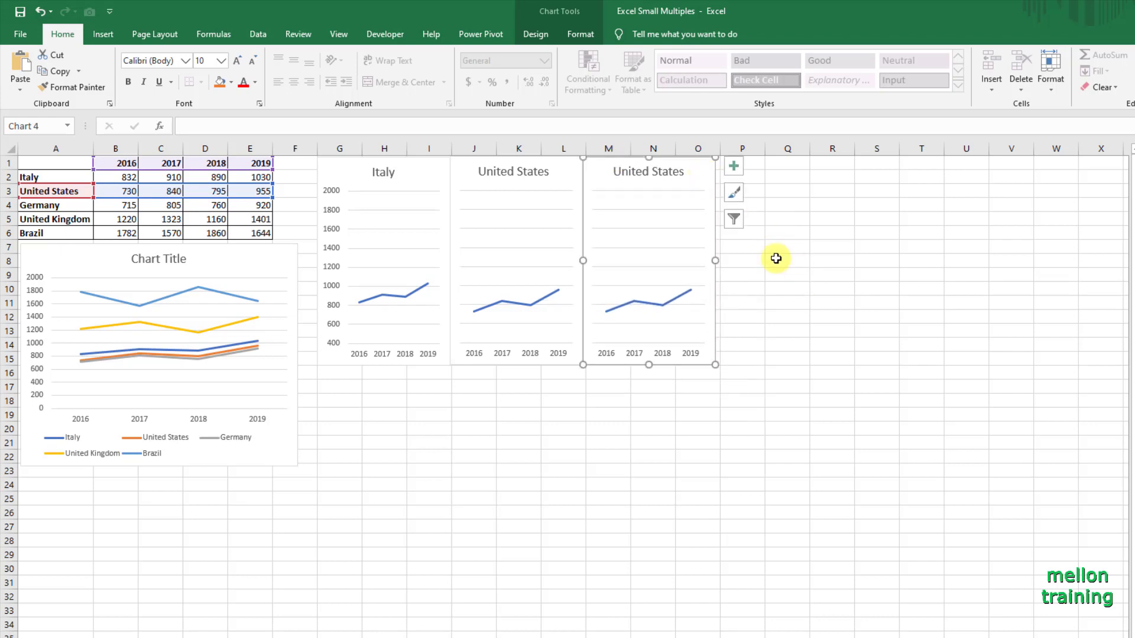
# Step: Change the copy's series to name A4 (Germany) and values B4:E4
pyautogui.rightClick(700, 184)
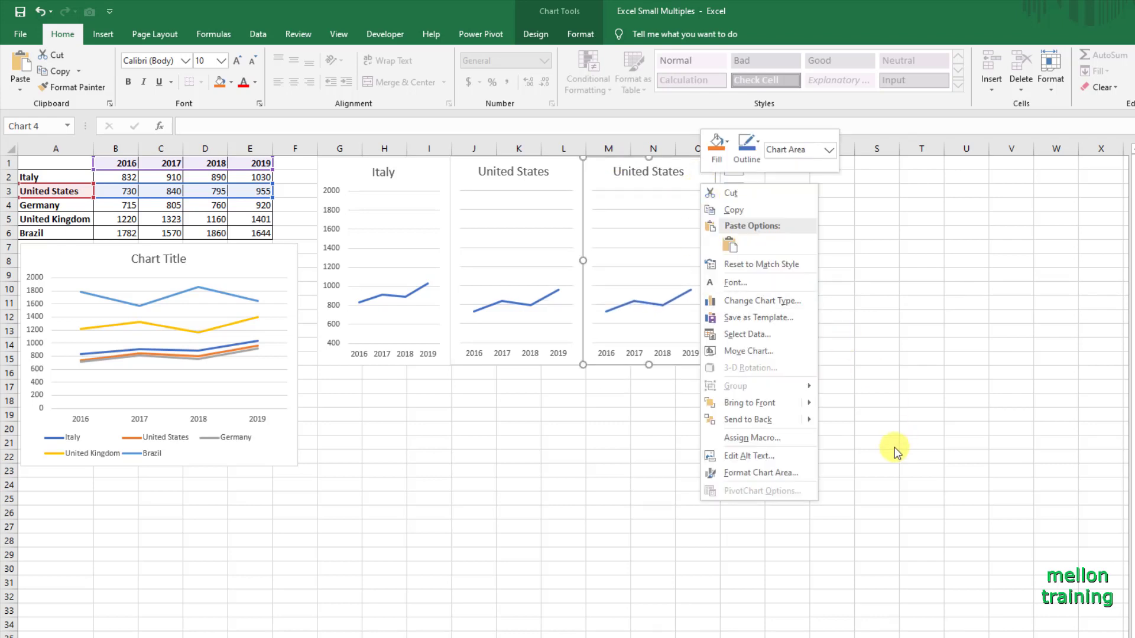
pyautogui.click(771, 336)
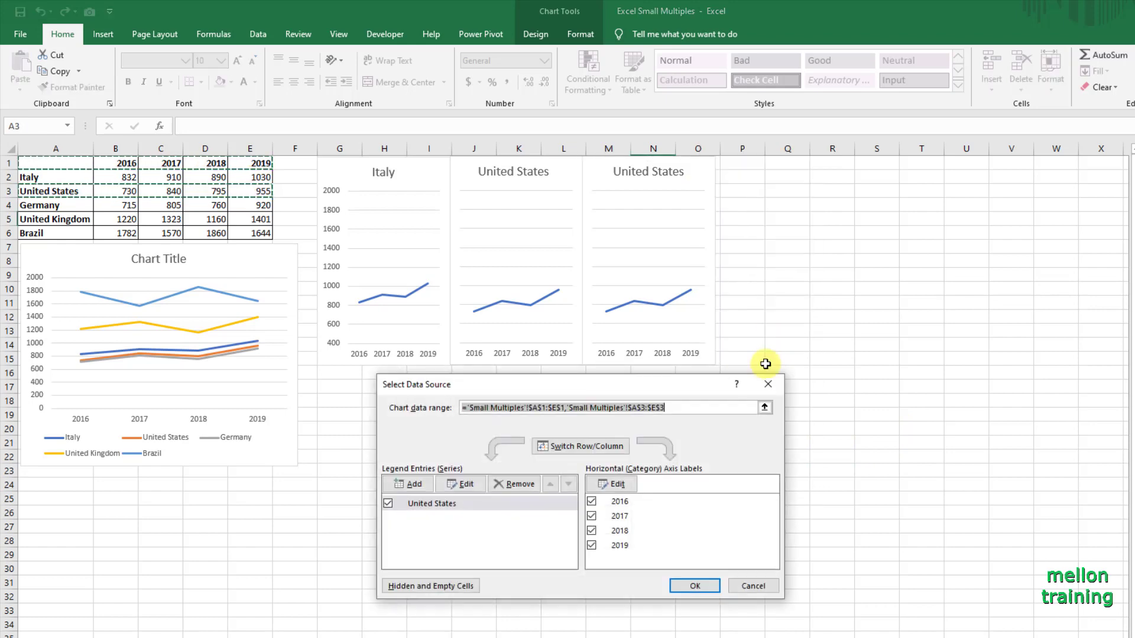
pyautogui.click(461, 492)
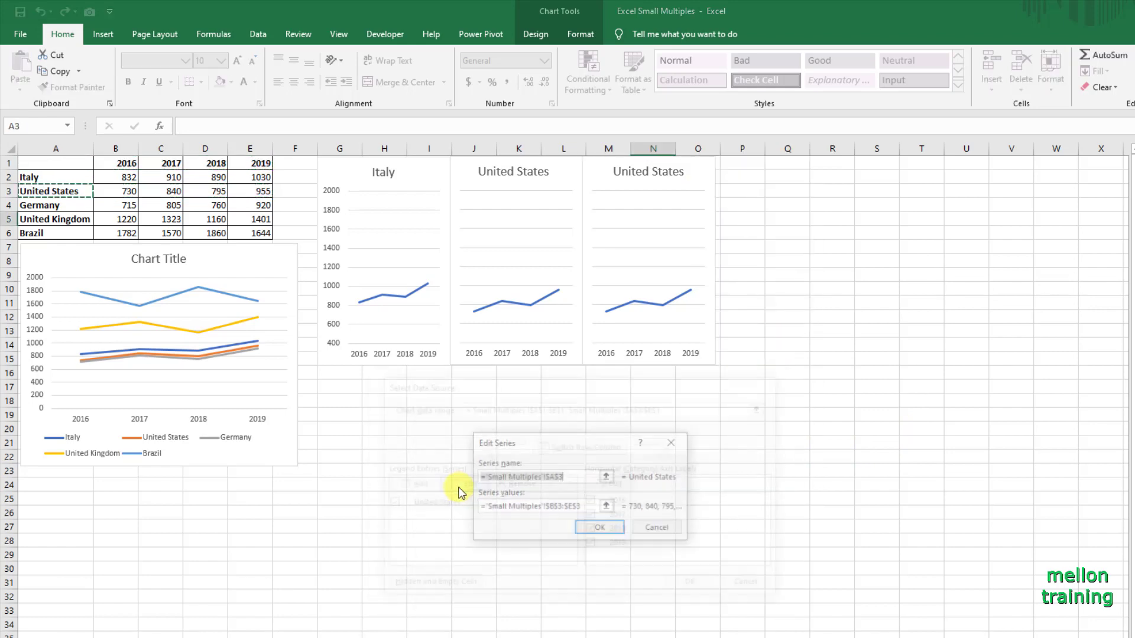
pyautogui.click(607, 476)
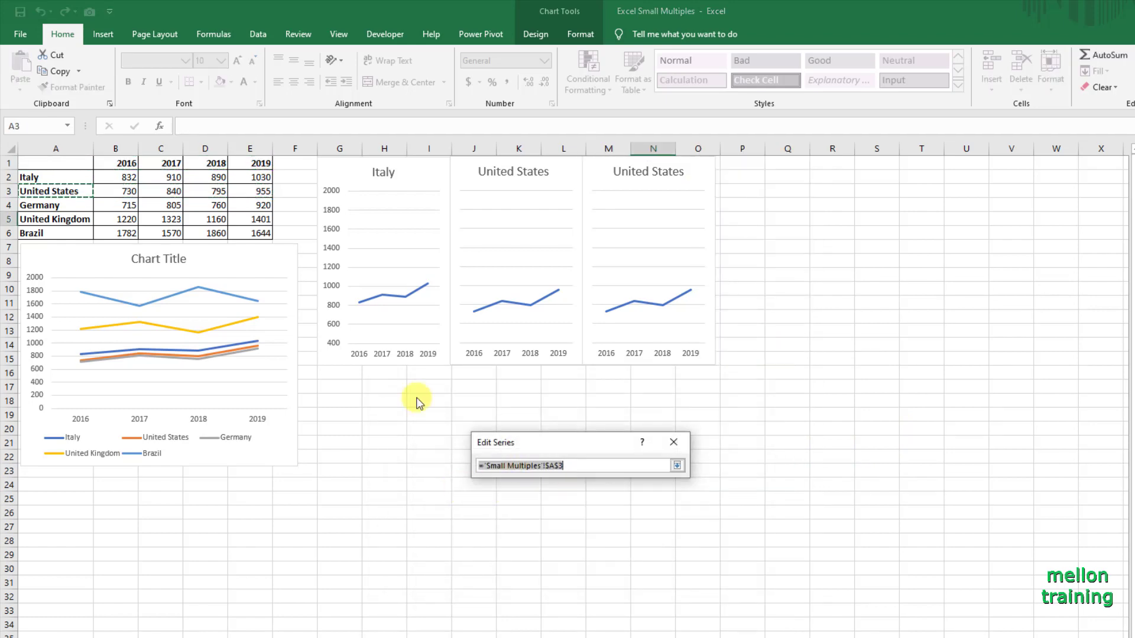
pyautogui.click(52, 206)
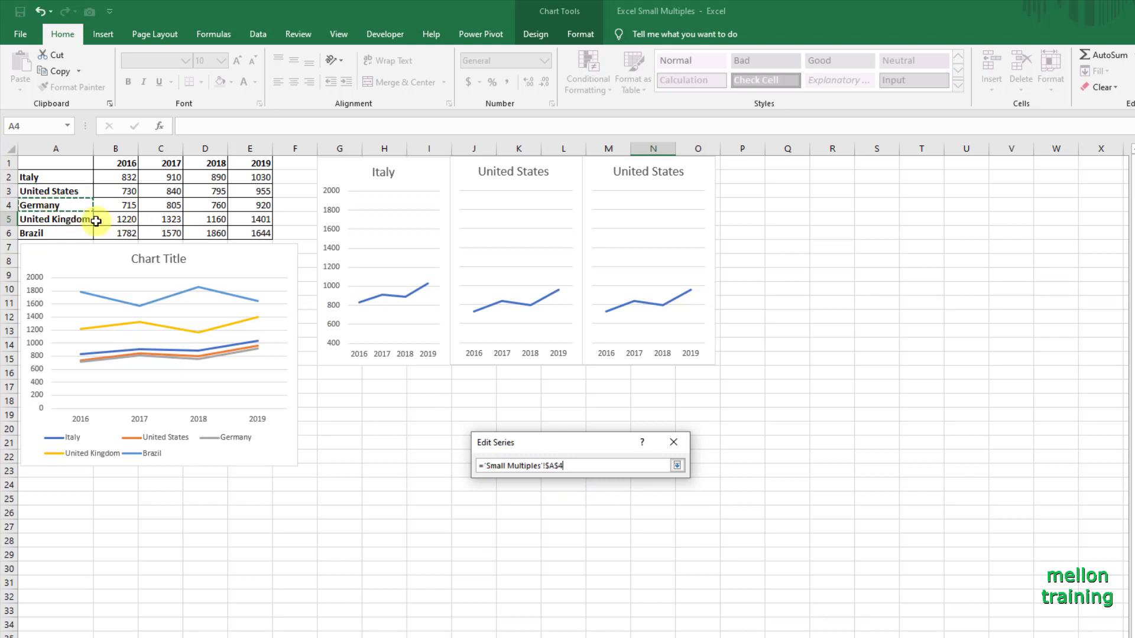
pyautogui.click(677, 466)
pyautogui.click(604, 507)
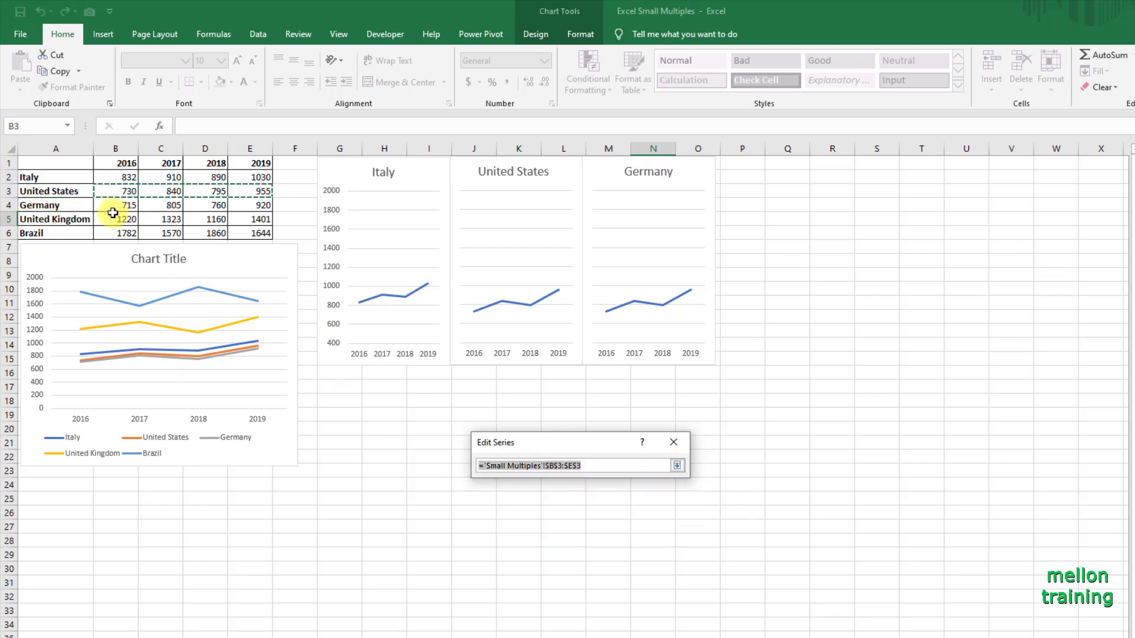
pyautogui.moveTo(122, 207); pyautogui.dragTo(249, 206)
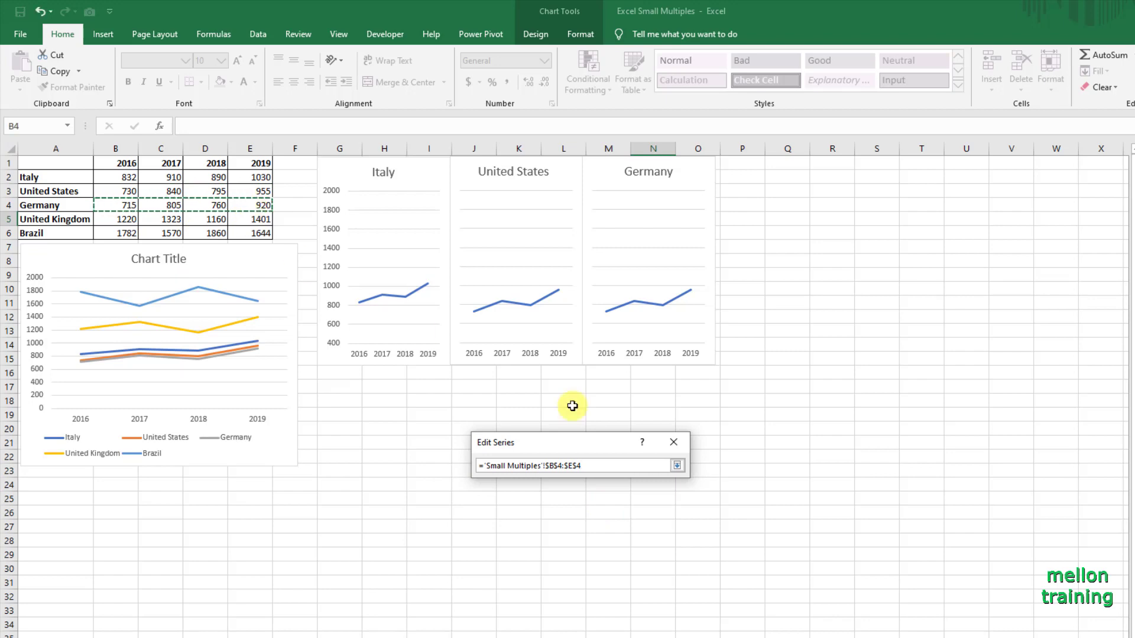
pyautogui.click(677, 466)
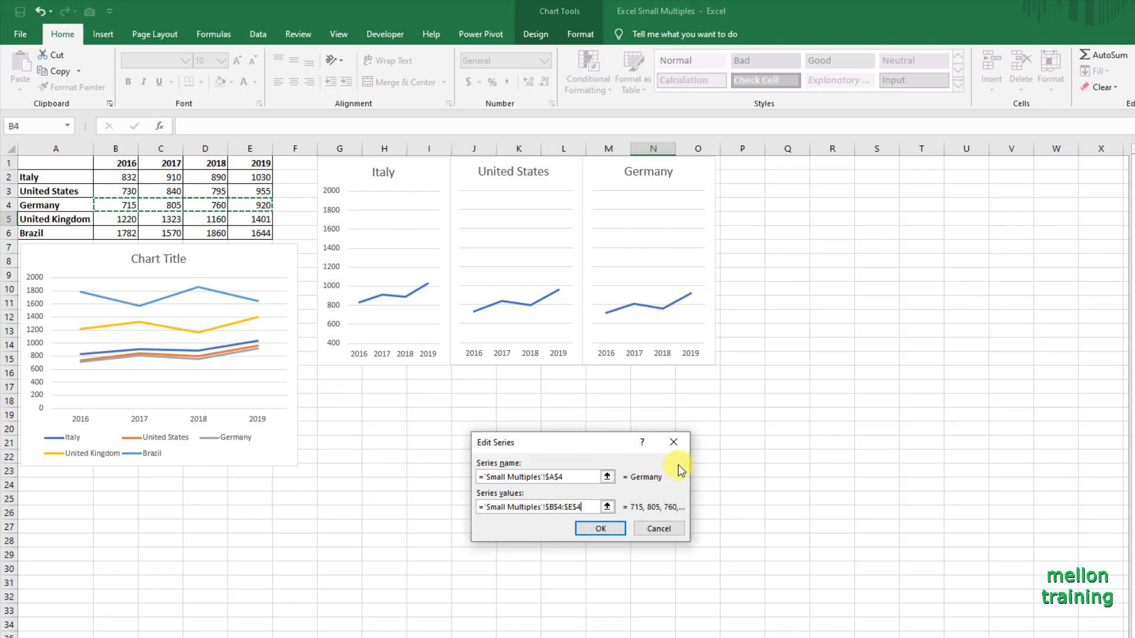
pyautogui.click(600, 529)
pyautogui.click(689, 584)
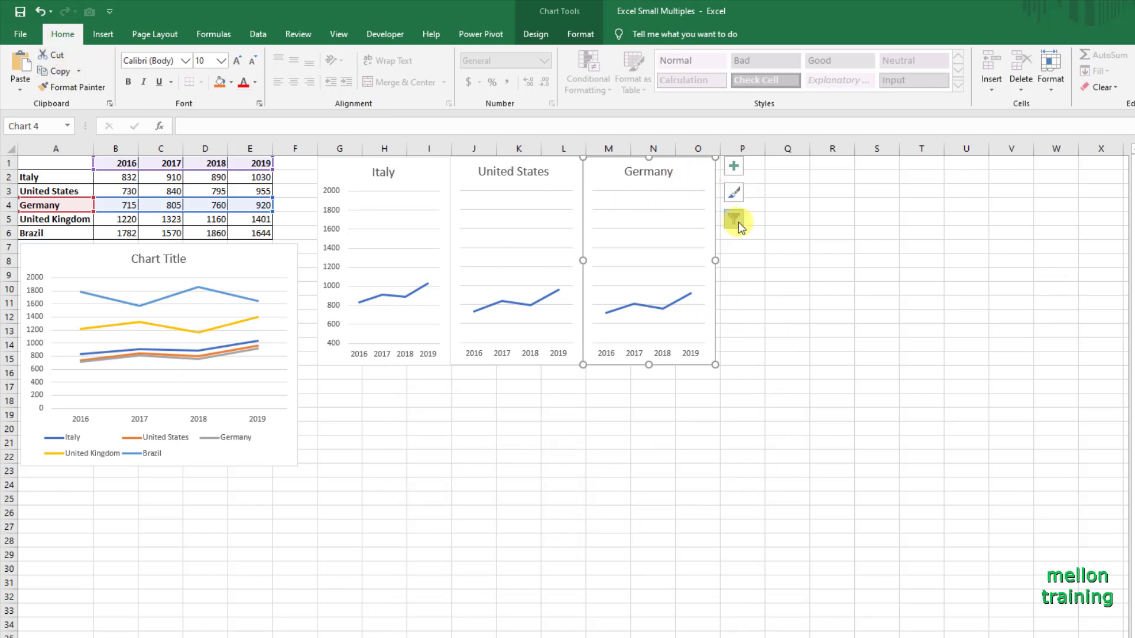
# Step: Paste another chart copy and line it up beside the Germany chart
pyautogui.click(781, 205)
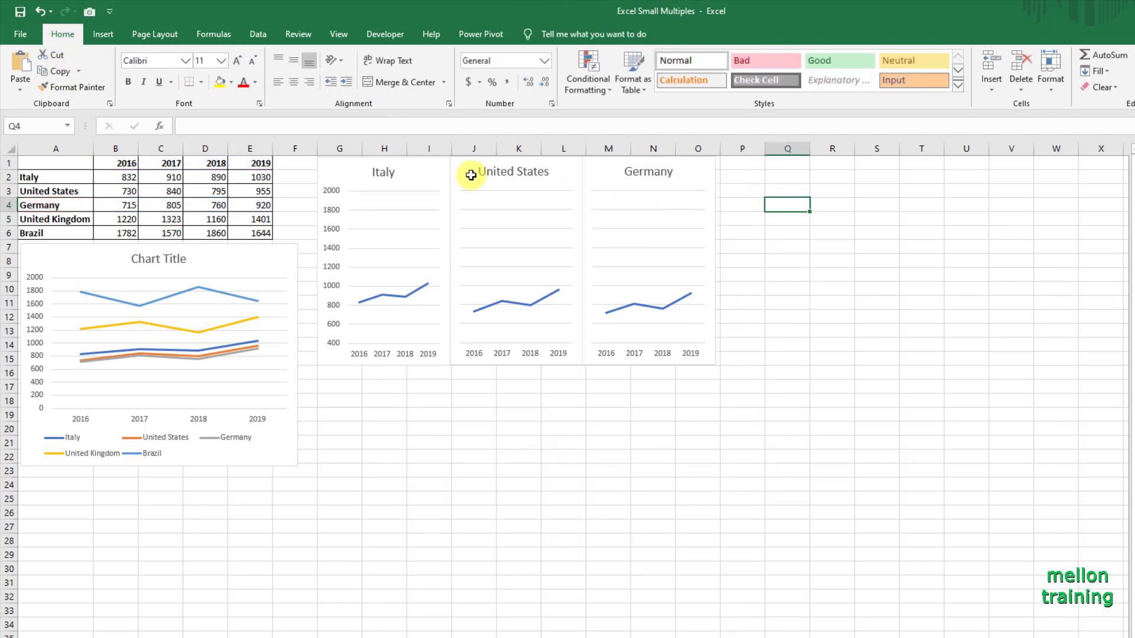
pyautogui.click(23, 68)
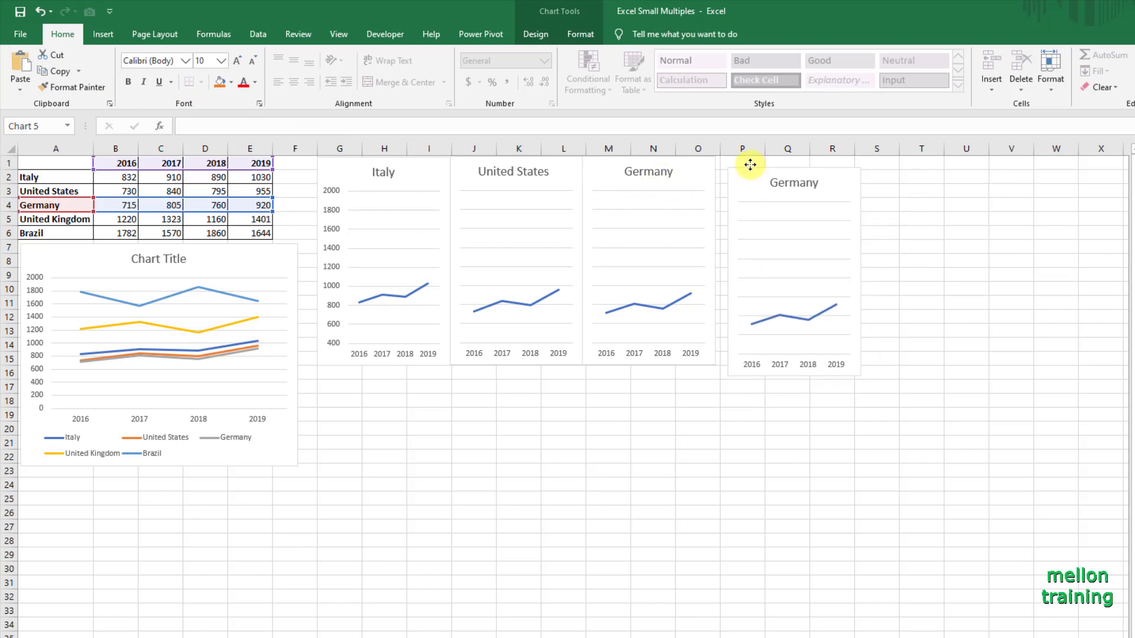
pyautogui.moveTo(785, 192); pyautogui.dragTo(735, 152)
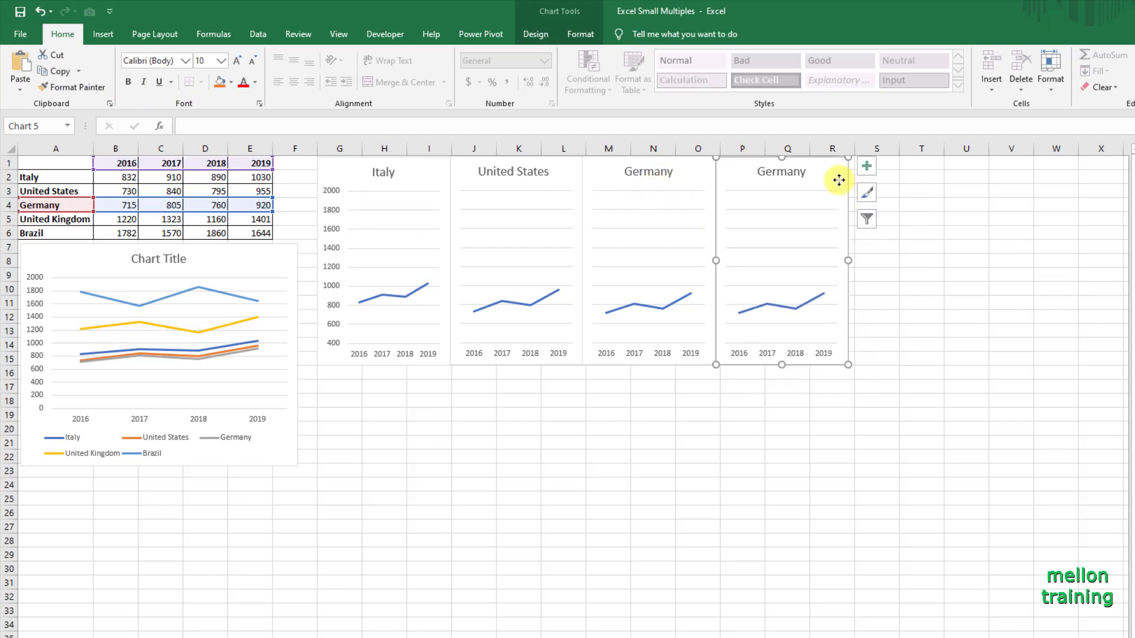
# Step: Change the new chart's series to name A5 (United Kingdom) and values B5:E5
pyautogui.rightClick(839, 179)
pyautogui.click(917, 337)
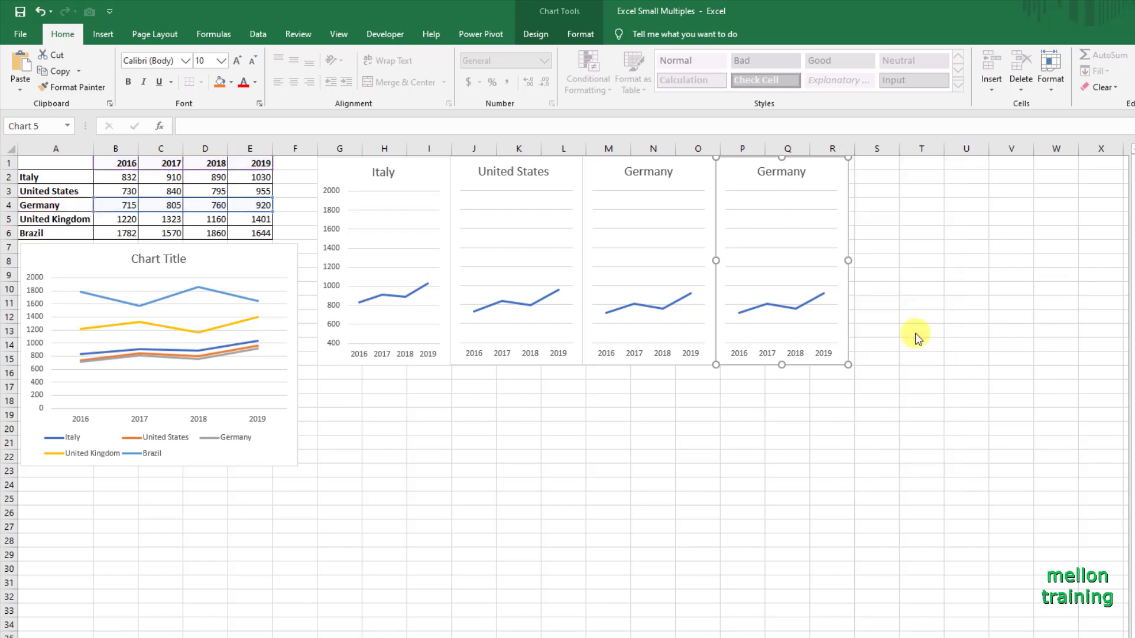
pyautogui.click(467, 485)
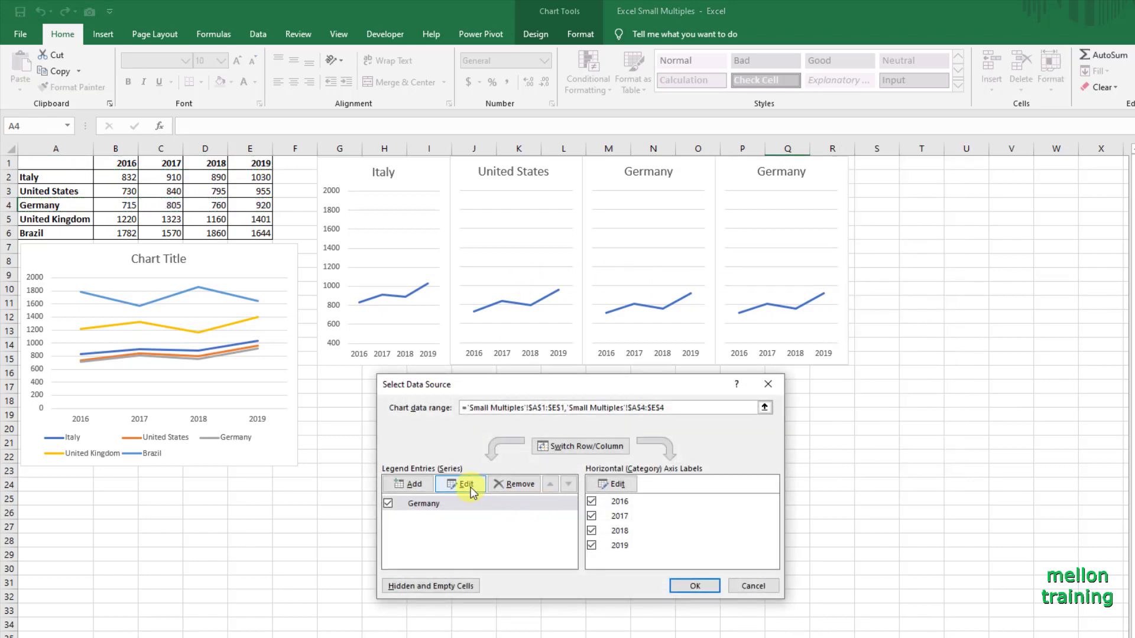
pyautogui.click(607, 477)
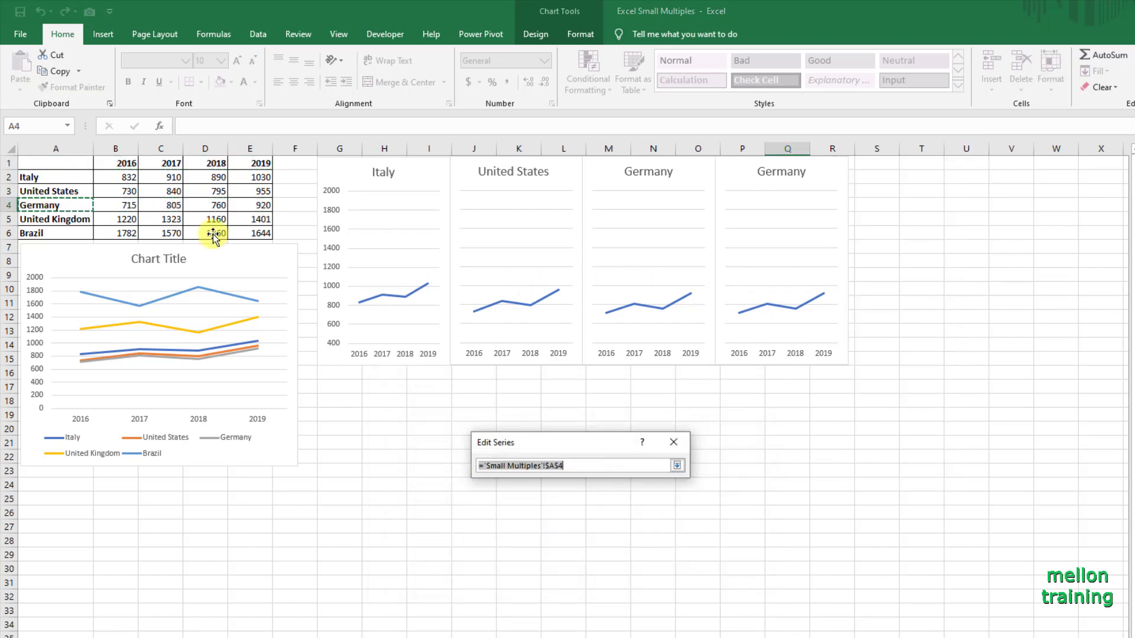
pyautogui.click(71, 220)
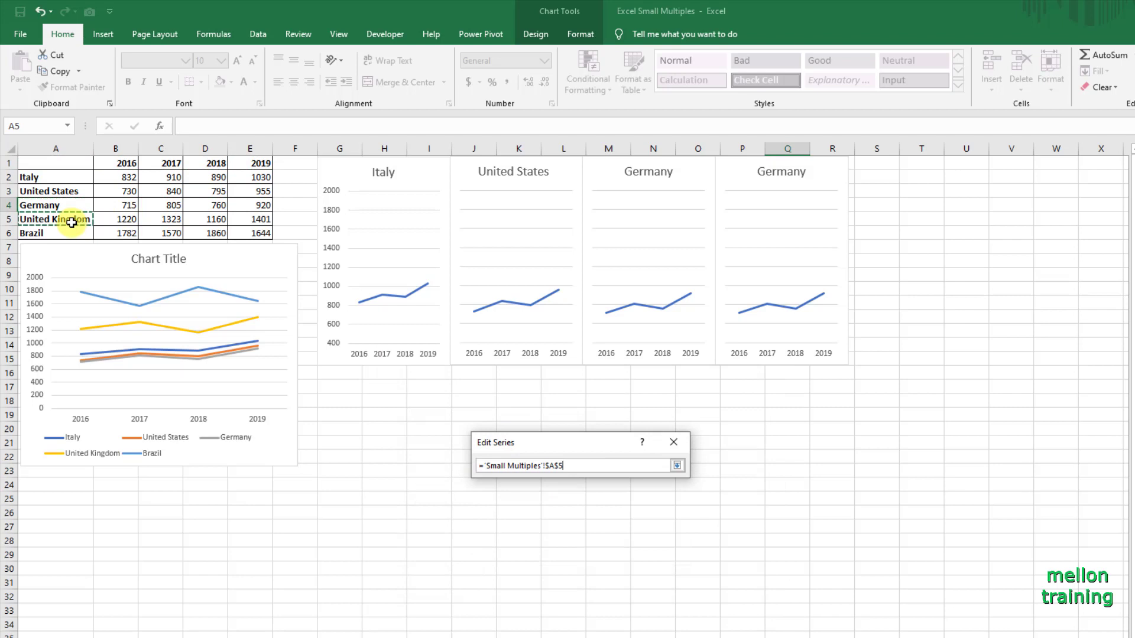
pyautogui.click(677, 465)
pyautogui.click(610, 504)
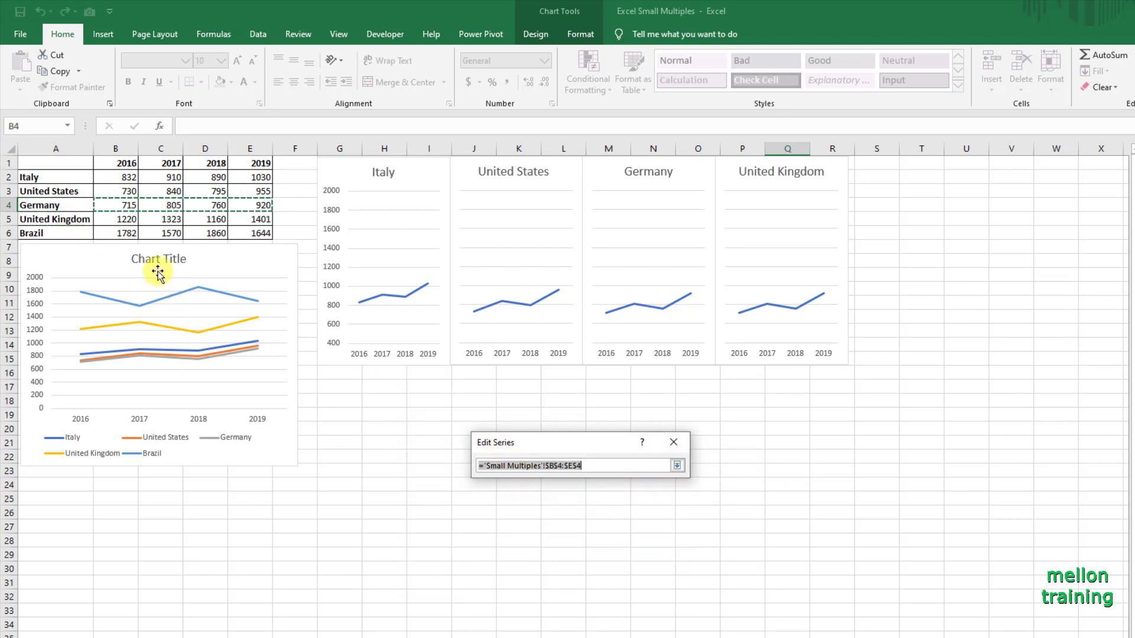
pyautogui.moveTo(113, 220); pyautogui.dragTo(245, 220)
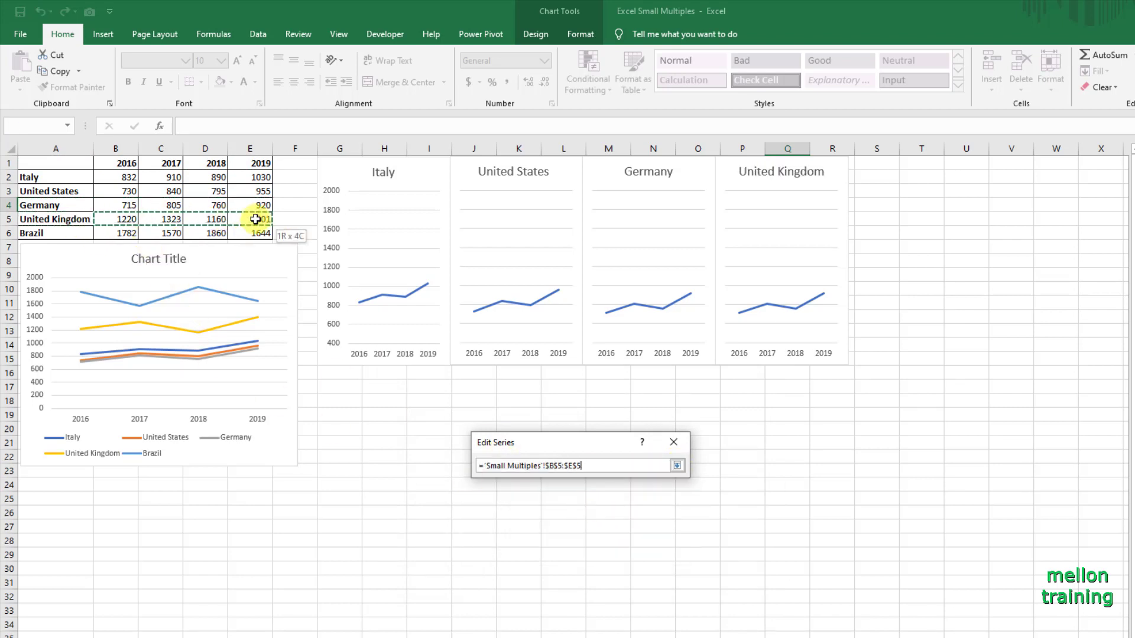
pyautogui.click(677, 466)
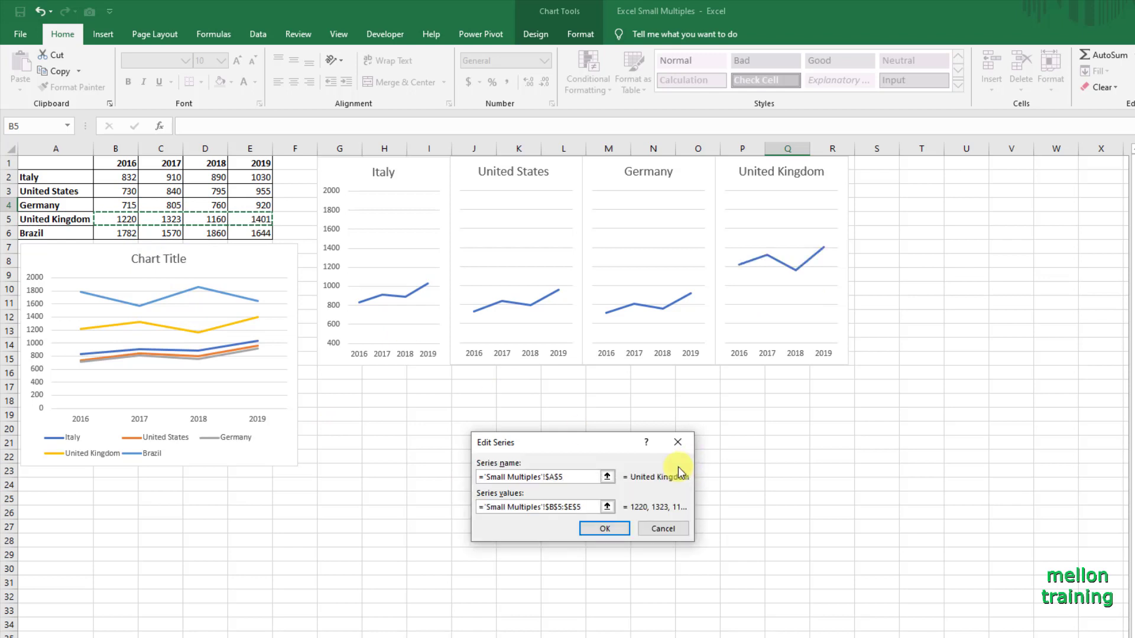
pyautogui.click(623, 528)
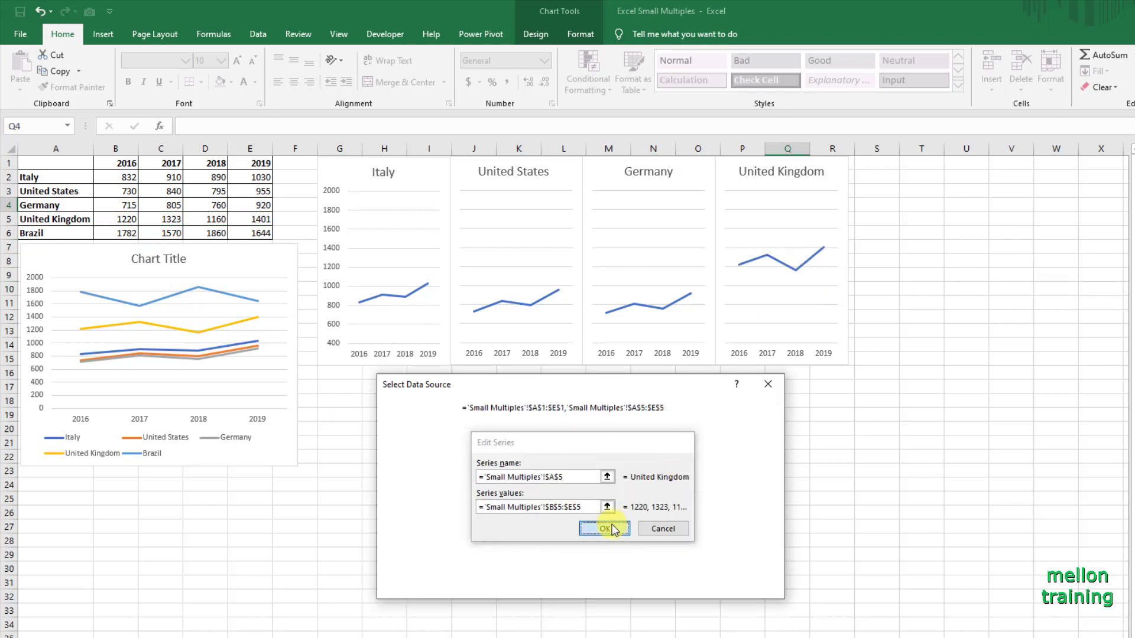
pyautogui.click(695, 587)
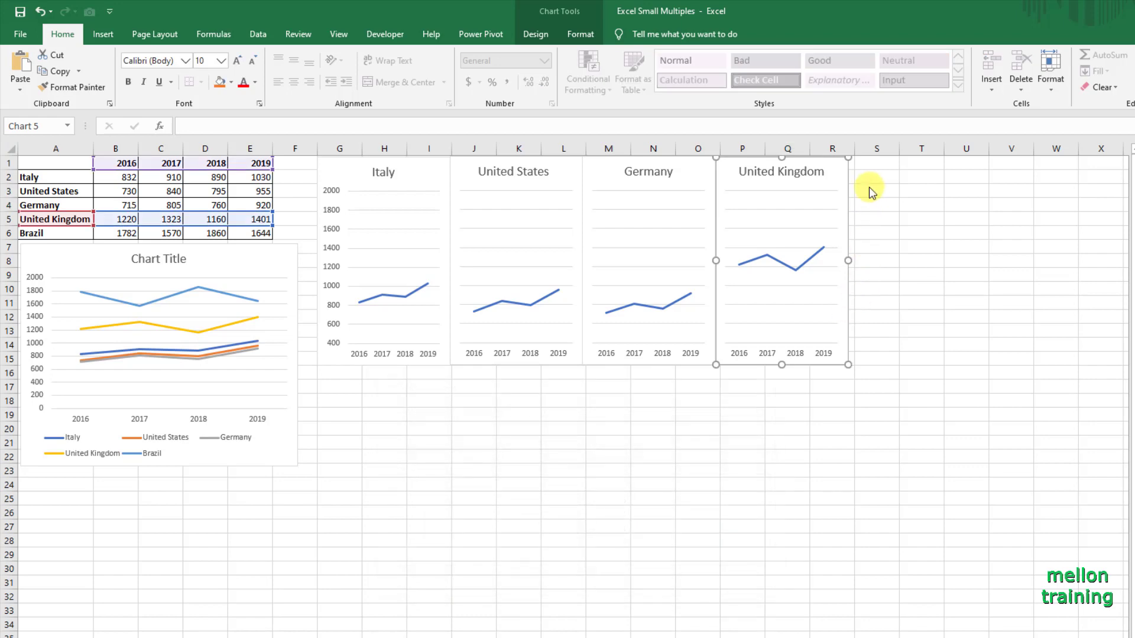
# Step: Copy the United Kingdom chart with Ctrl+C/Ctrl+V and move the duplicate up into the row
pyautogui.hotkey('ctrl', 'c')
pyautogui.click(906, 191)
pyautogui.hotkey('ctrl', 'v')
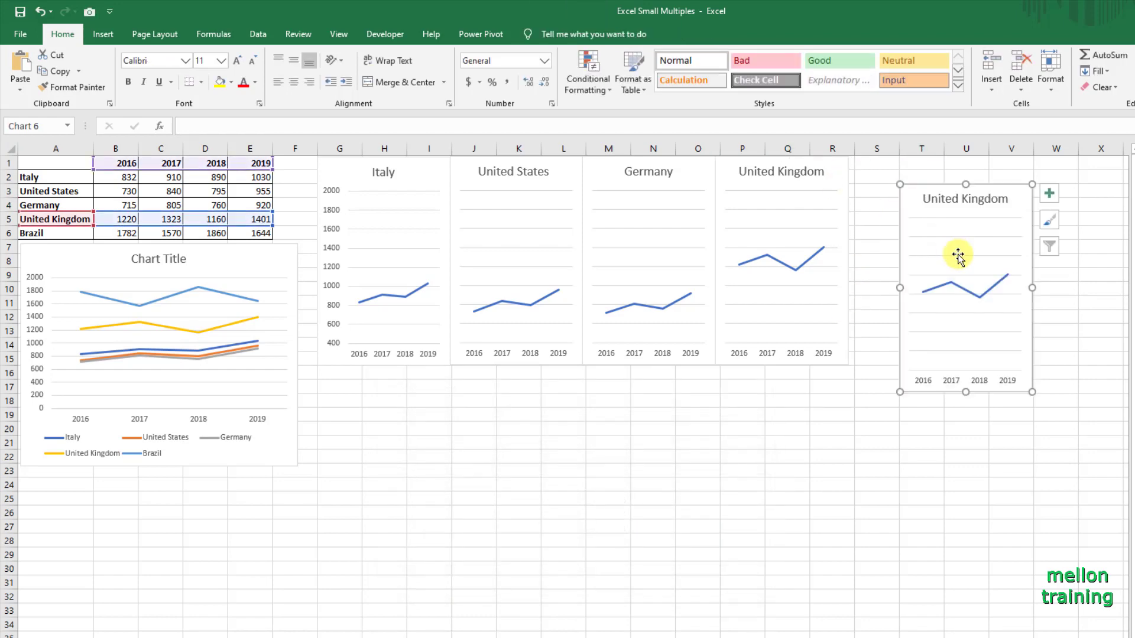
pyautogui.moveTo(937, 182); pyautogui.dragTo(885, 157)
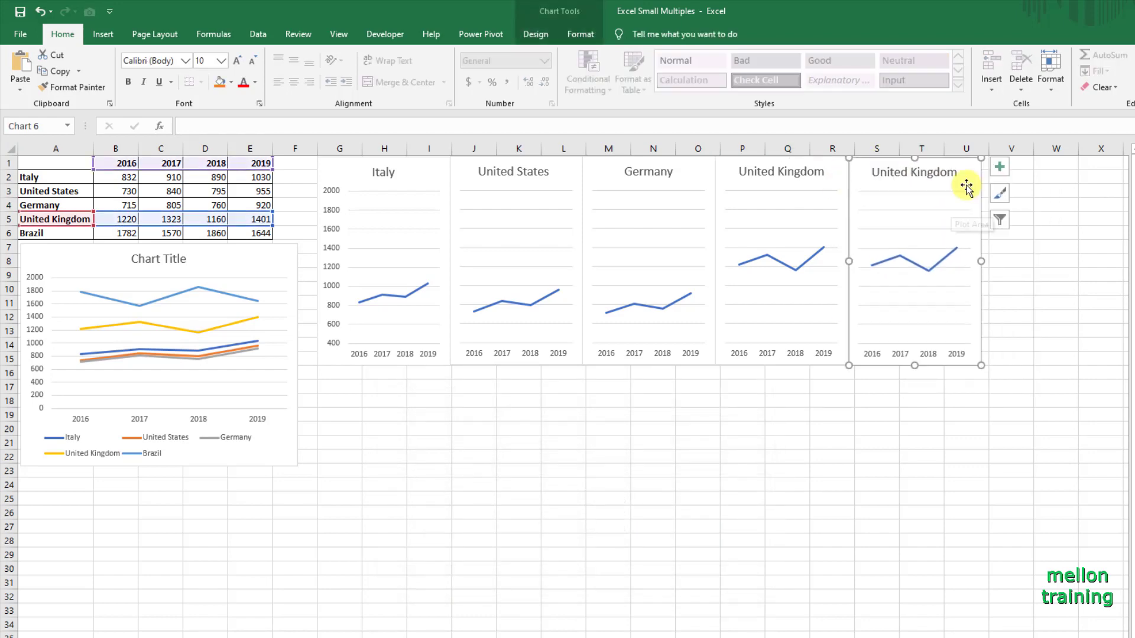
# Step: Change the duplicate's series to name A6 (Brazil) and values B6:E6
pyautogui.rightClick(968, 178)
pyautogui.click(1040, 330)
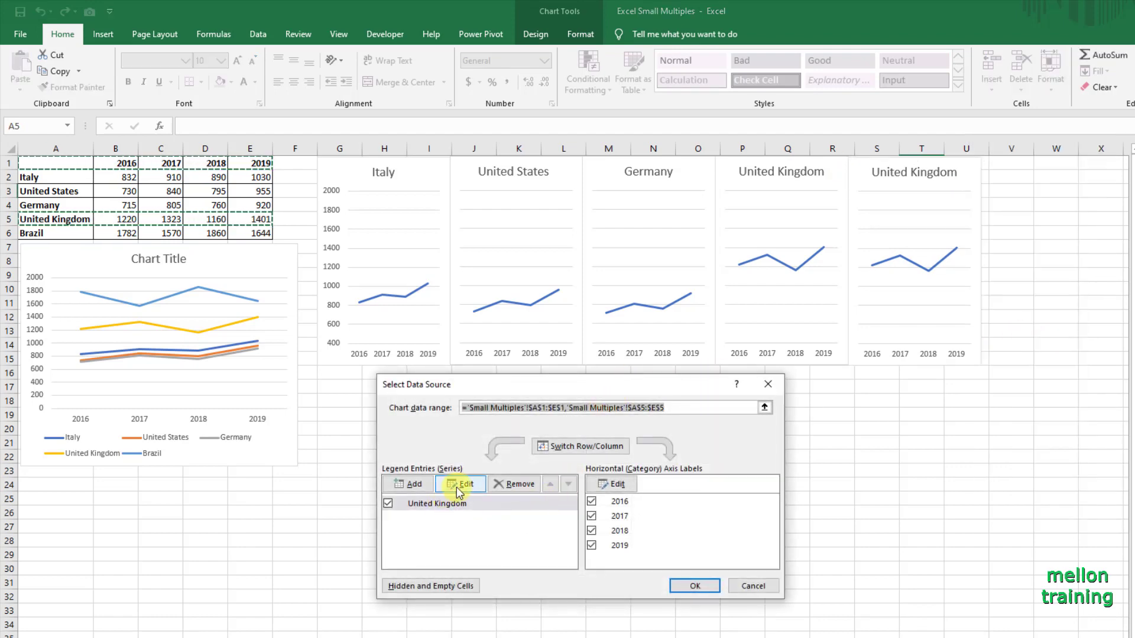
pyautogui.click(458, 484)
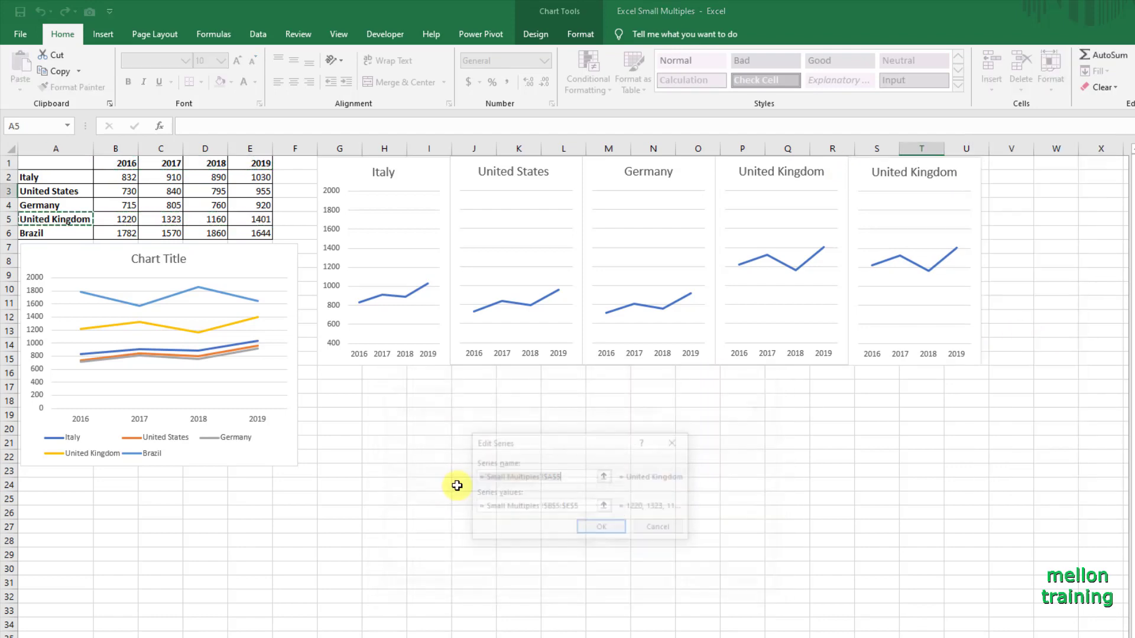
pyautogui.click(59, 234)
pyautogui.click(607, 508)
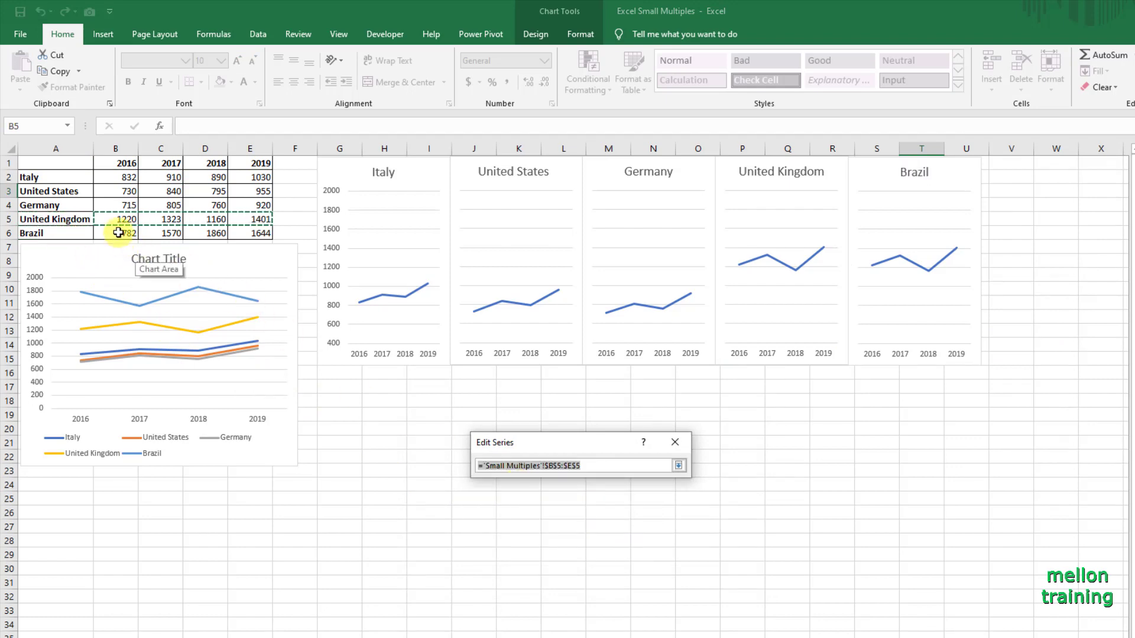
pyautogui.moveTo(121, 233); pyautogui.dragTo(261, 234)
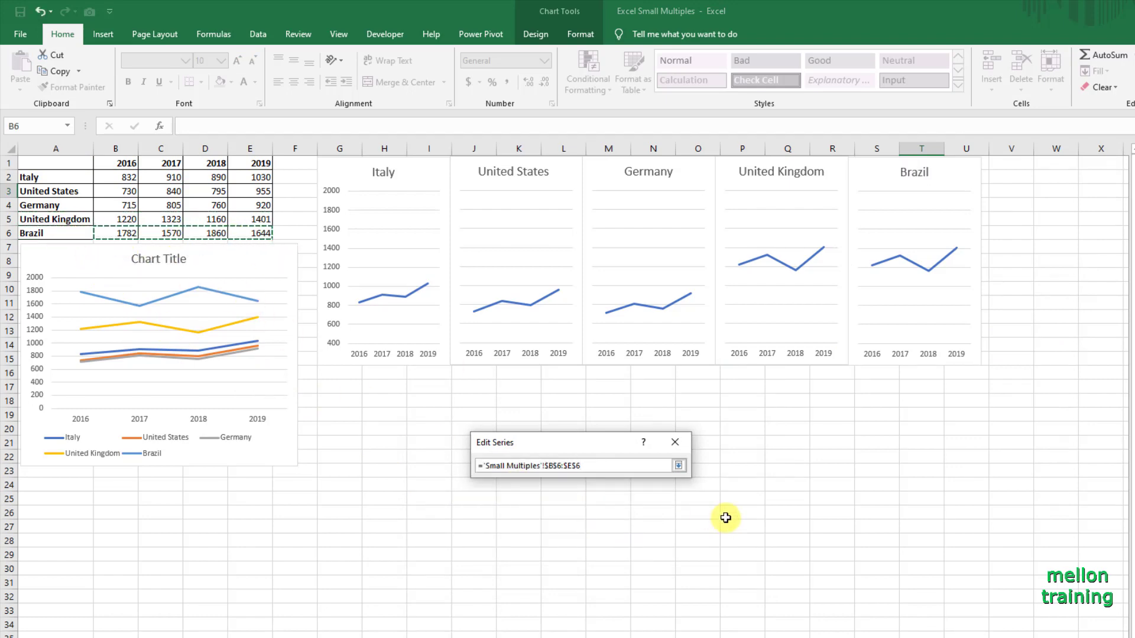
pyautogui.click(678, 466)
pyautogui.click(602, 529)
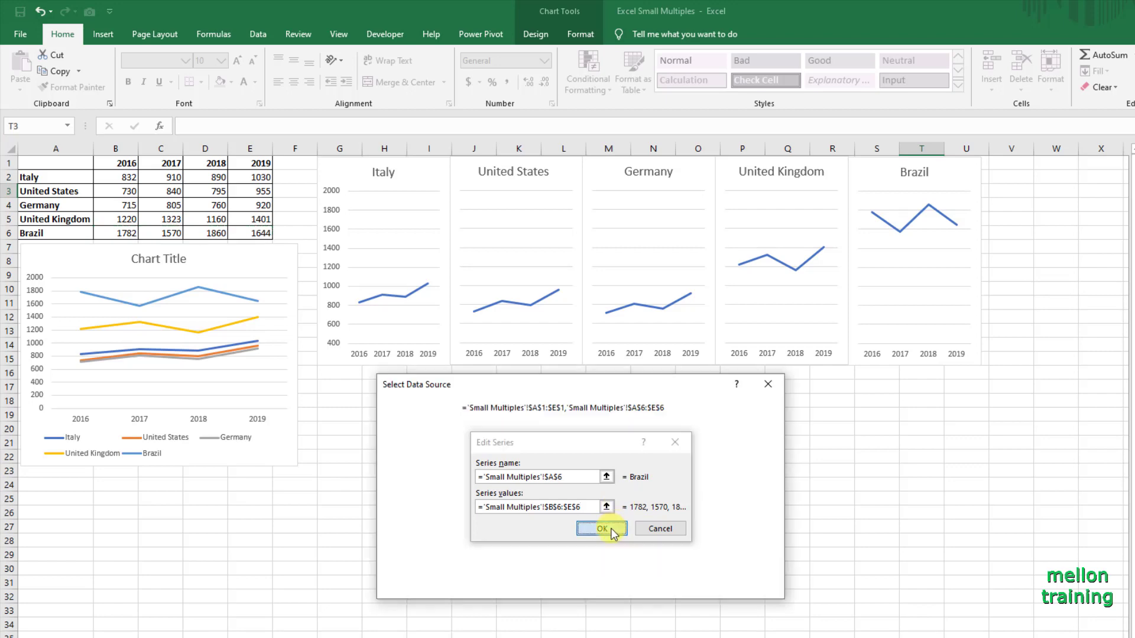
pyautogui.click(693, 585)
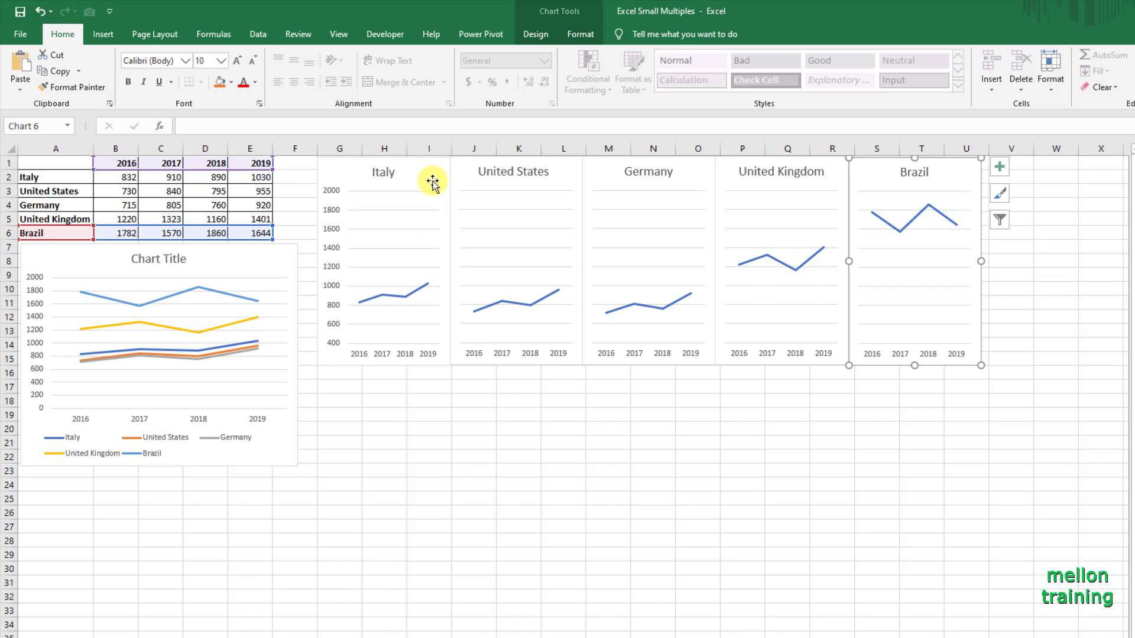
# Step: Shift-select the Italy, US, Germany, UK and Brazil charts and apply Align Top
pyautogui.press('shift')
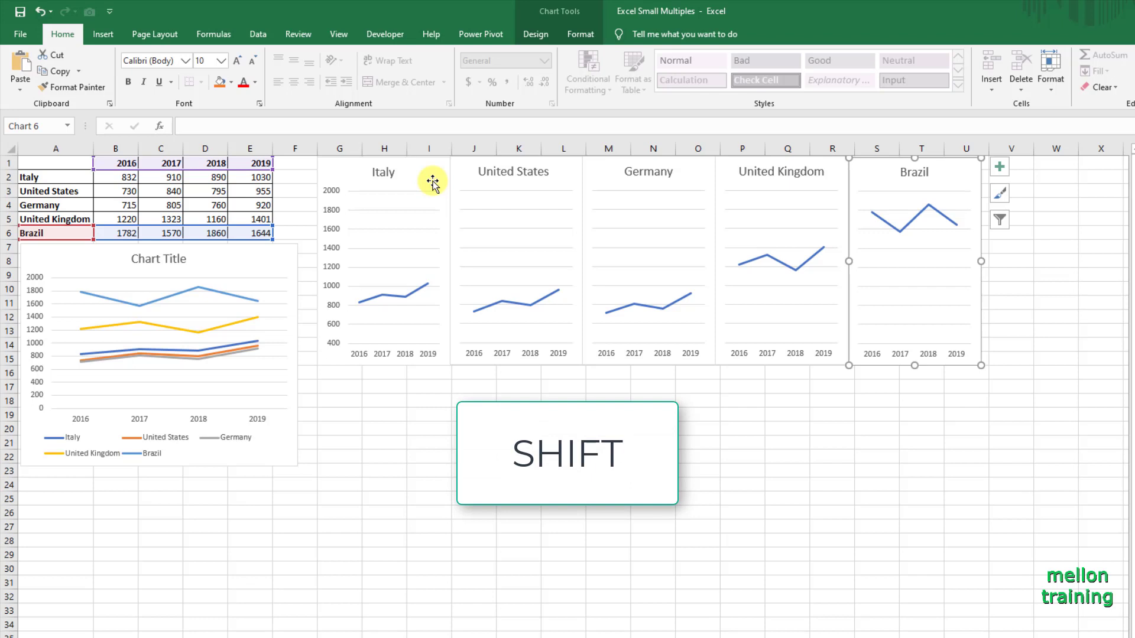
pyautogui.click(433, 184)
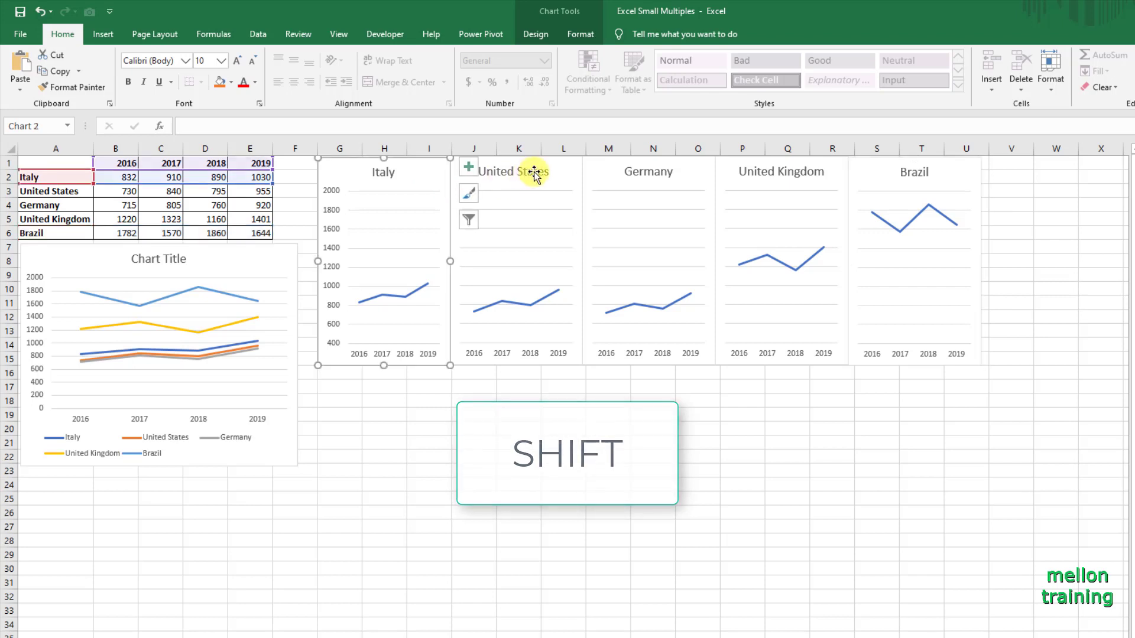
pyautogui.keyDown('shift'); pyautogui.click(565, 175); pyautogui.keyUp('shift')
pyautogui.keyDown('shift'); pyautogui.click(689, 178); pyautogui.keyUp('shift')
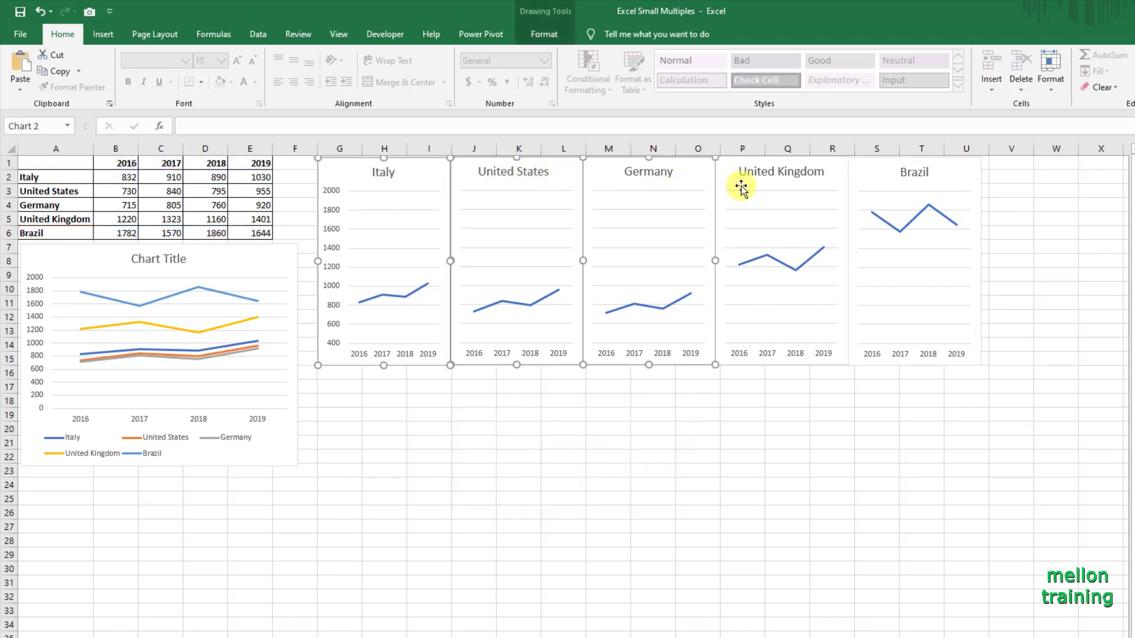
pyautogui.keyDown('shift'); pyautogui.click(825, 180); pyautogui.keyUp('shift')
pyautogui.keyDown('shift'); pyautogui.click(932, 181); pyautogui.keyUp('shift')
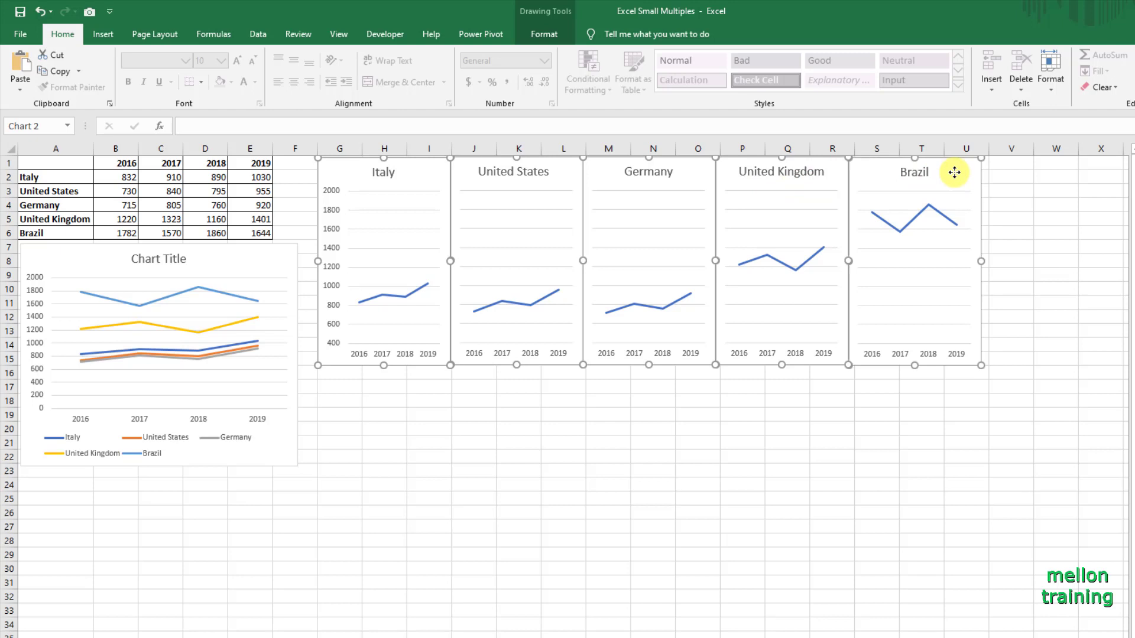
pyautogui.click(545, 36)
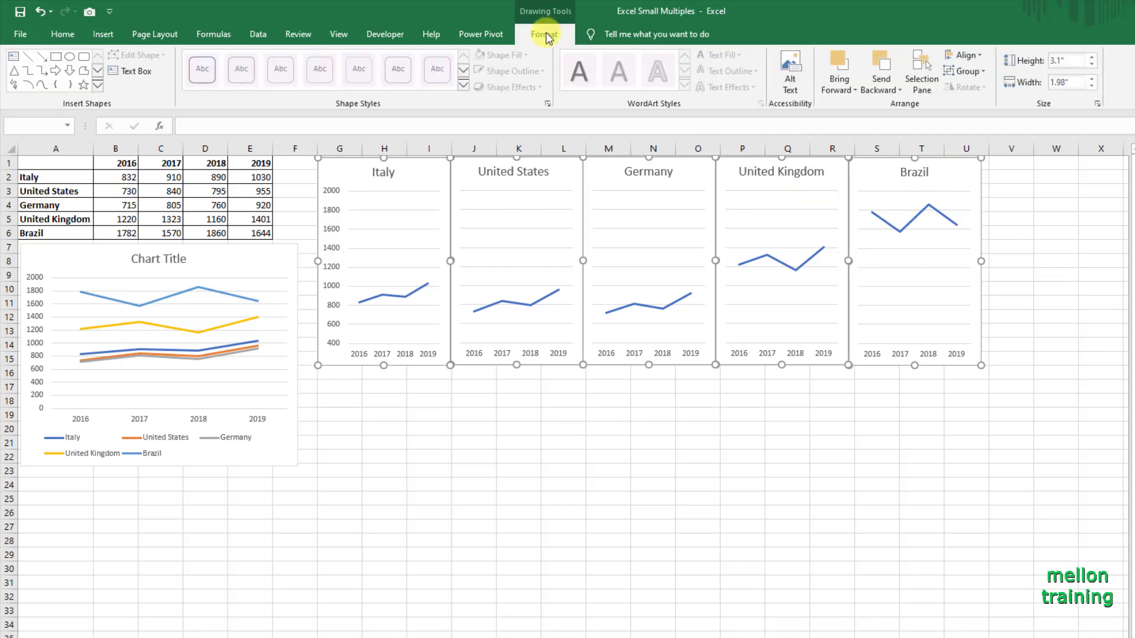
pyautogui.click(984, 55)
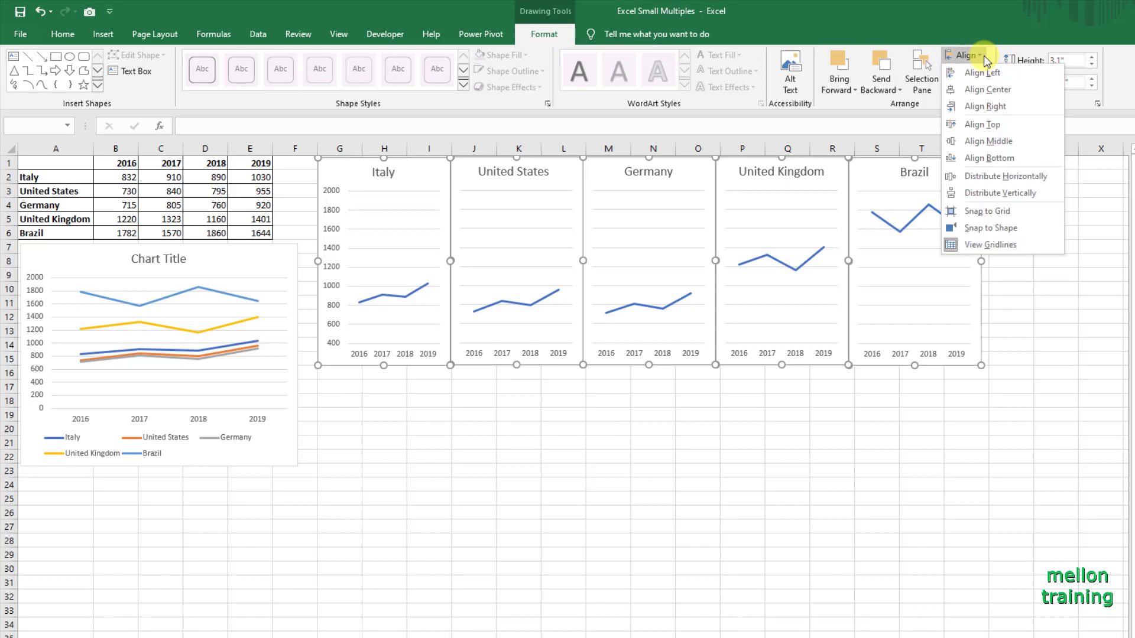
pyautogui.click(1029, 130)
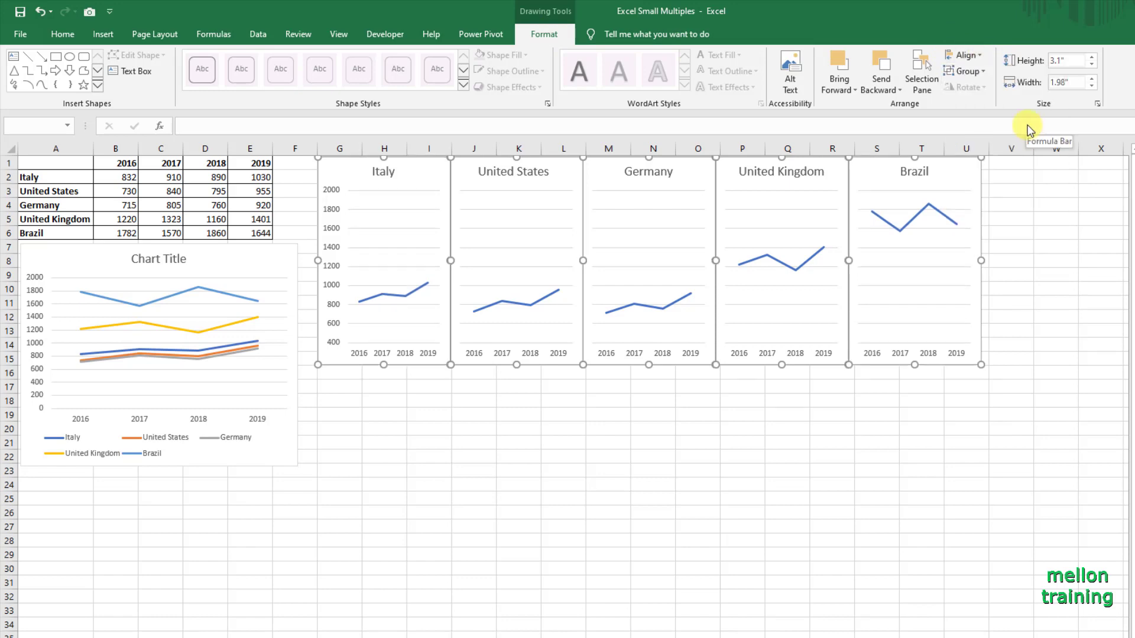
pyautogui.click(1011, 218)
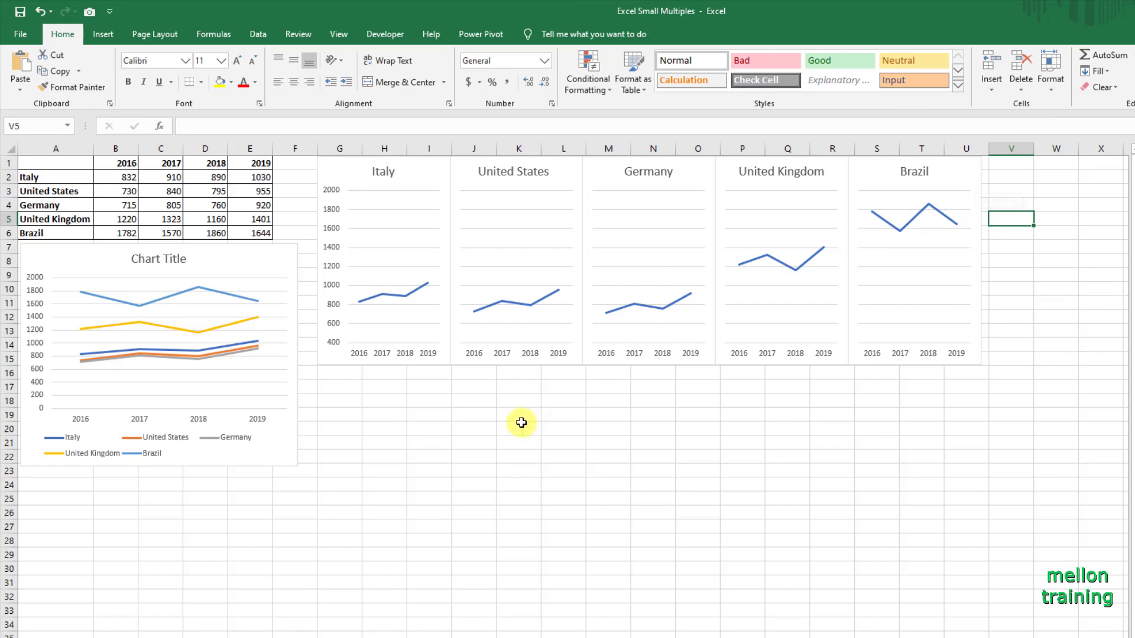
# Step: Uncheck Gridlines in the View tab's Show group
pyautogui.click(482, 428)
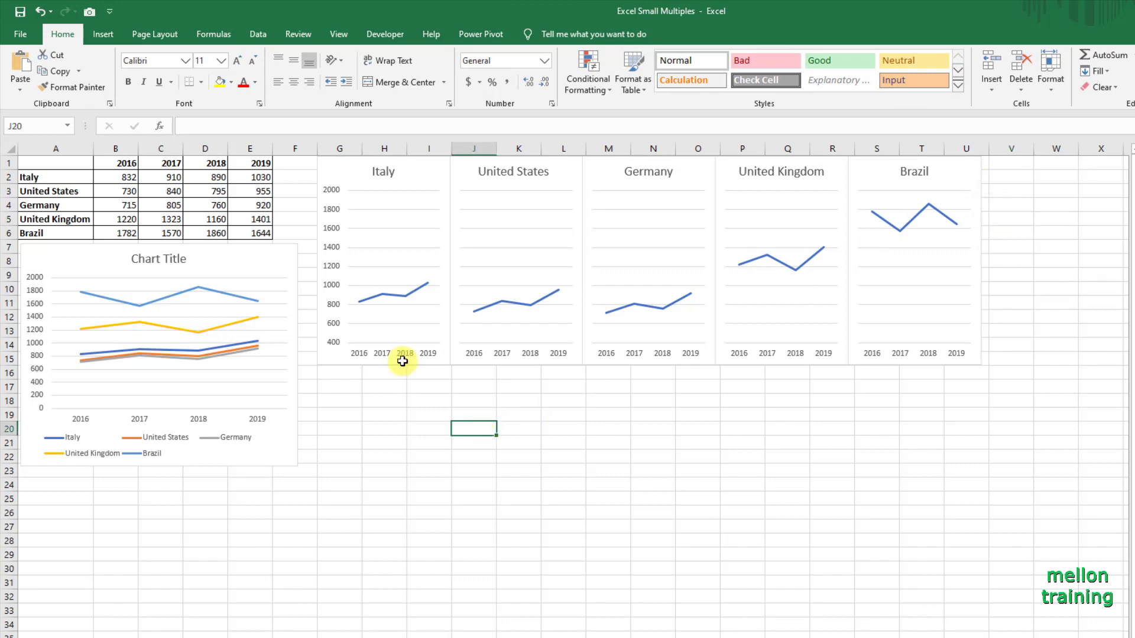
pyautogui.click(339, 35)
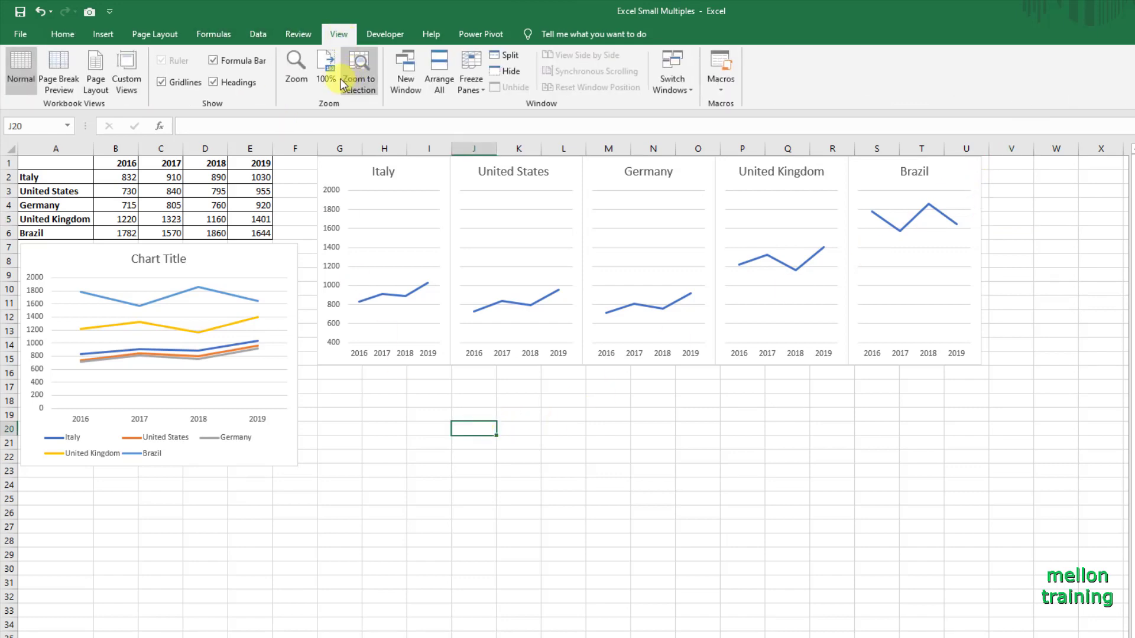
pyautogui.click(161, 82)
pyautogui.click(365, 439)
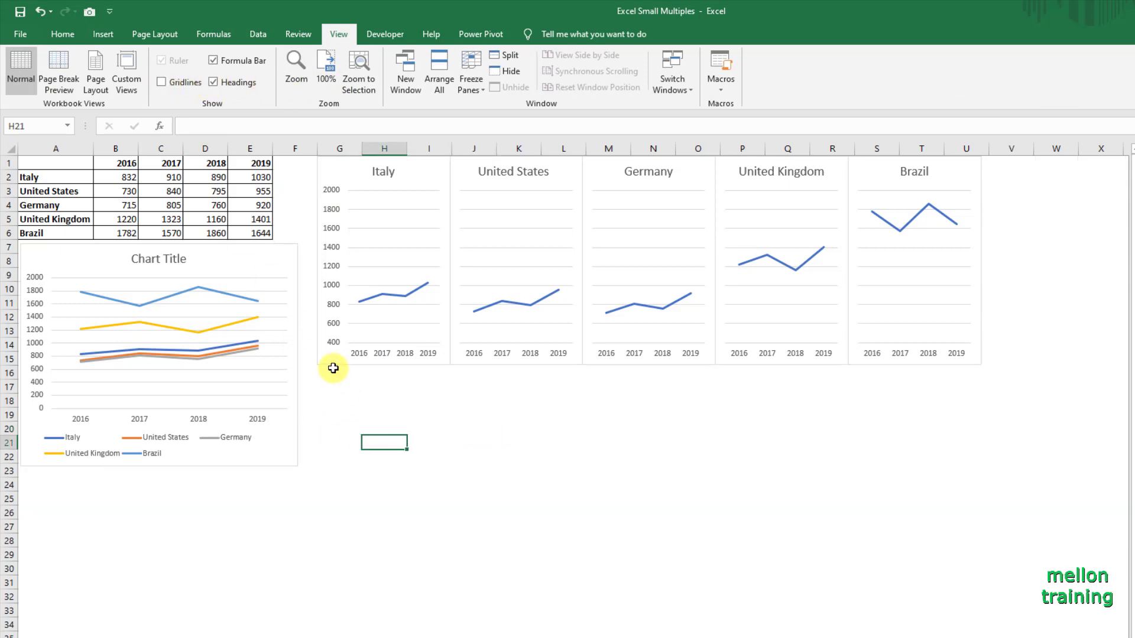